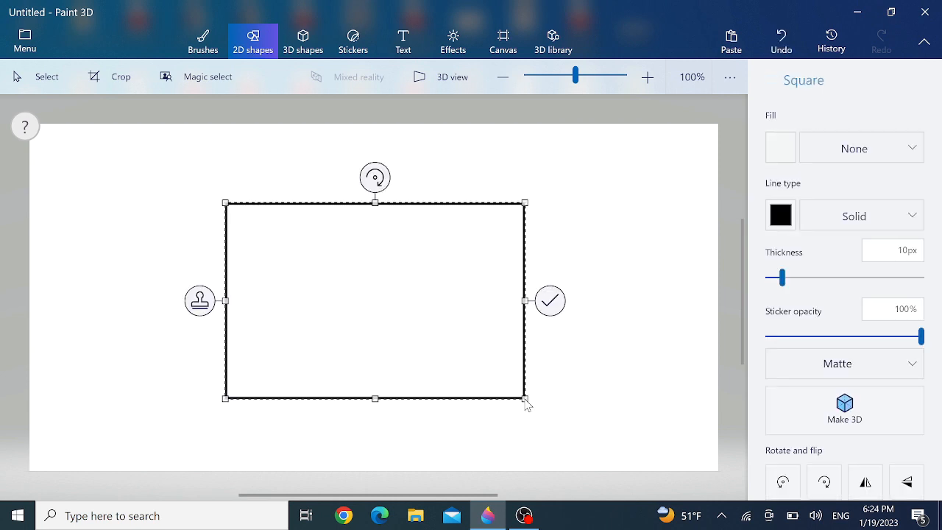
Step: Rotate the rectangle about 35 degrees counterclockwise and resize it into a tilted square spanning nearly the full canvas height
left_click_drag(375, 177, 293, 188)
left_click_drag(440, 140, 370, 137)
left_click_drag(308, 469, 317, 449)
left_click_drag(383, 326, 399, 325)
left_click_drag(513, 322, 527, 321)
left_click_drag(201, 266, 197, 268)
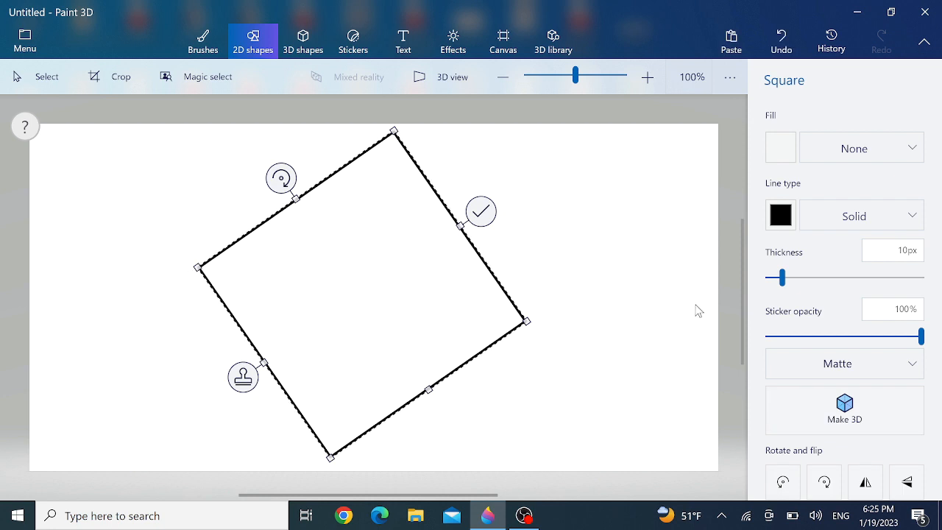
left_click(699, 311)
Step: Draw the square's left-to-right diagonal and a line from a point just inside its left end to the top corner
left_click(780, 135)
left_click_drag(200, 267, 525, 320)
left_click(596, 374)
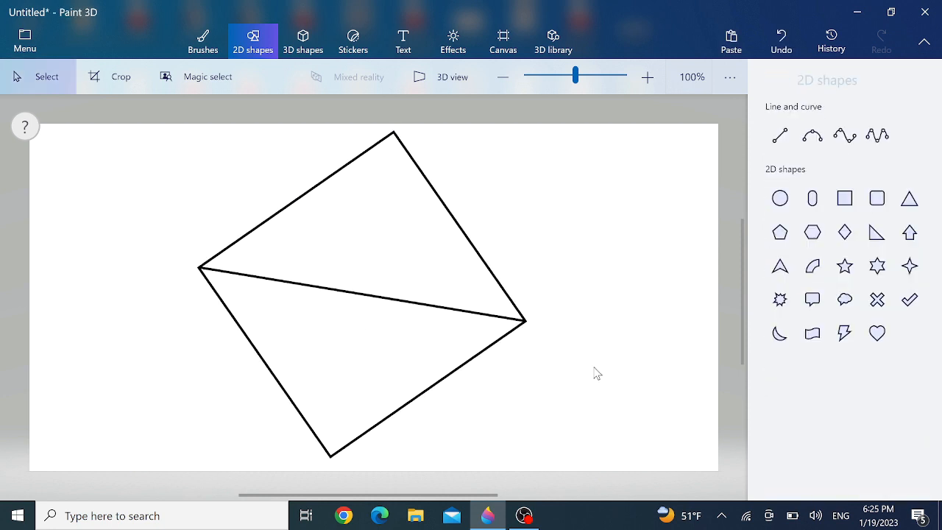
left_click(780, 135)
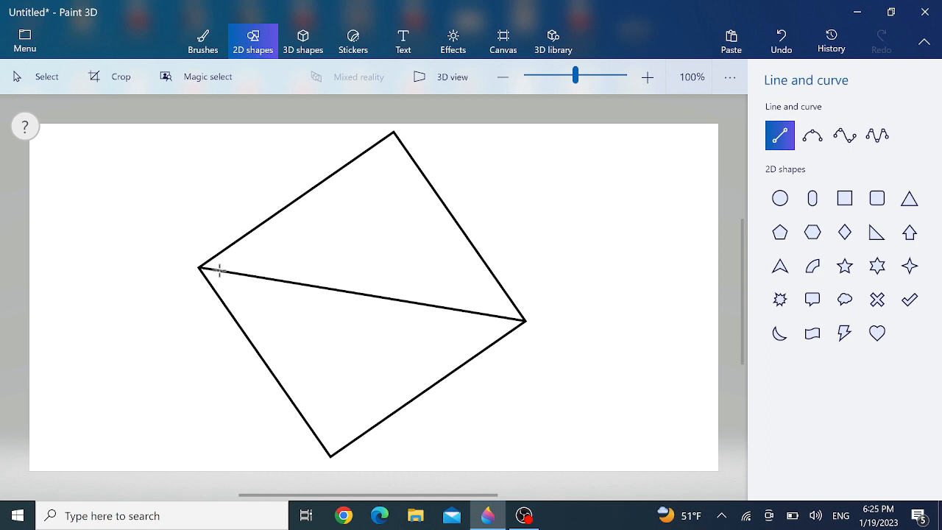
left_click_drag(227, 268, 393, 131)
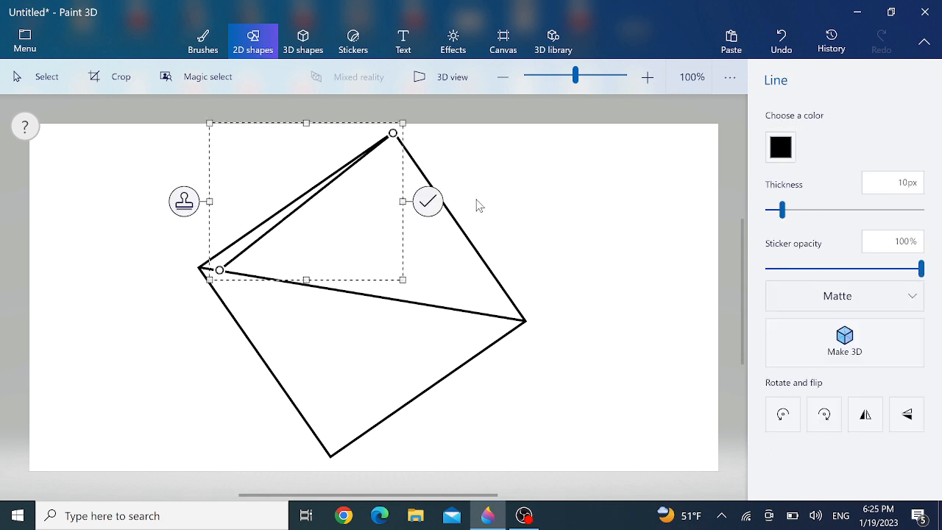
left_click(475, 204)
Step: Draw the top-to-bottom diagonal and join the first point inside the left corner to the bottom corner
left_click(780, 135)
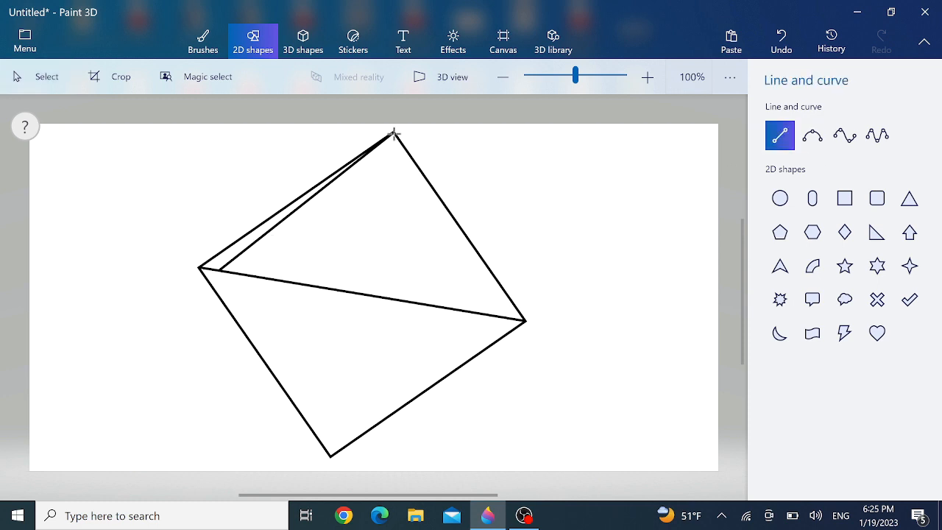
left_click_drag(390, 137, 329, 453)
left_click(610, 240)
left_click(778, 144)
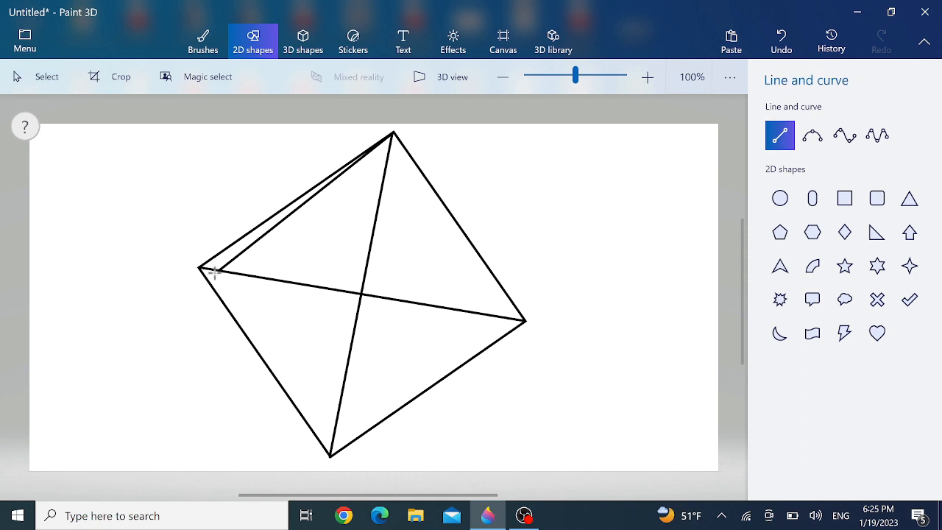
left_click_drag(219, 271, 330, 454)
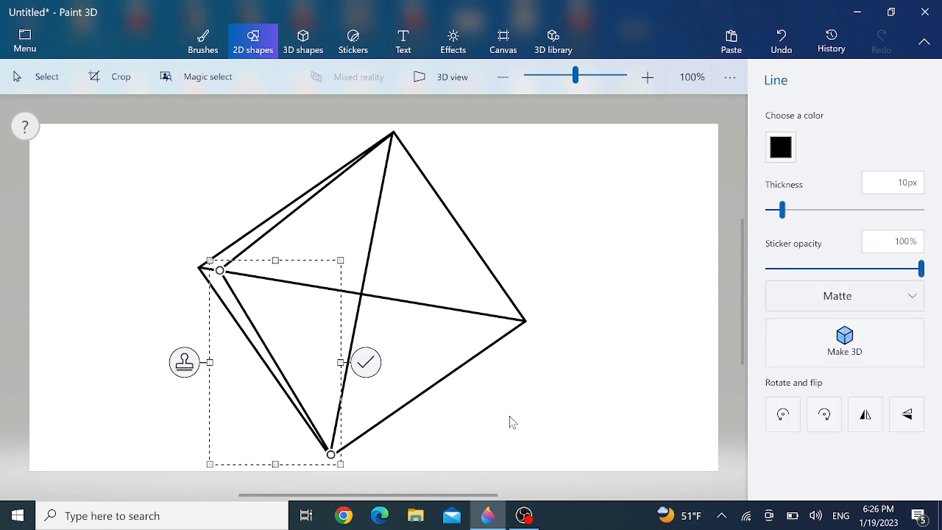
left_click(622, 273)
Step: Draw two lines from a point on the left-to-right diagonal just inside the right corner to the bottom and top corners
left_click(779, 138)
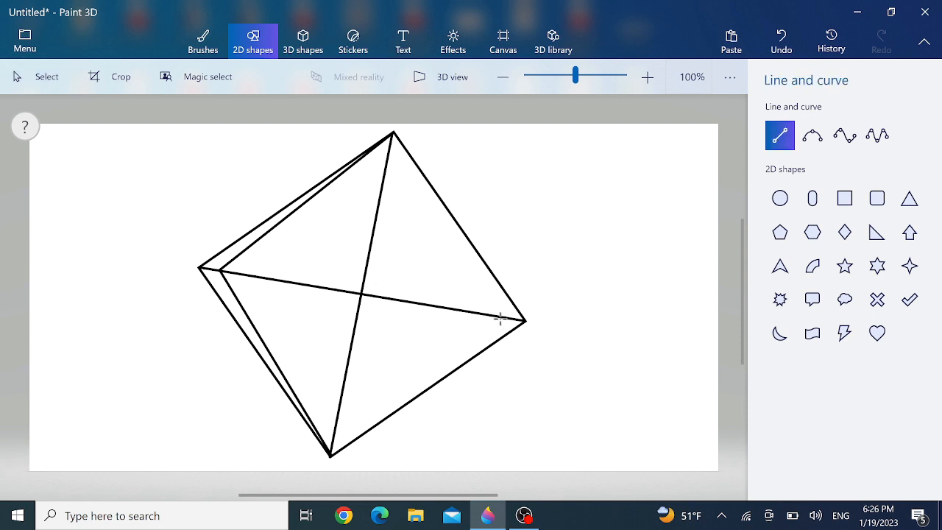
left_click_drag(498, 318, 330, 454)
left_click(633, 171)
left_click(779, 137)
left_click_drag(499, 316, 392, 132)
left_click(586, 227)
Step: Draw lines from a second point inward from the left corner on the diagonal to the top and bottom corners
left_click(780, 136)
left_click_drag(287, 239, 392, 133)
left_click(574, 242)
left_click(779, 136)
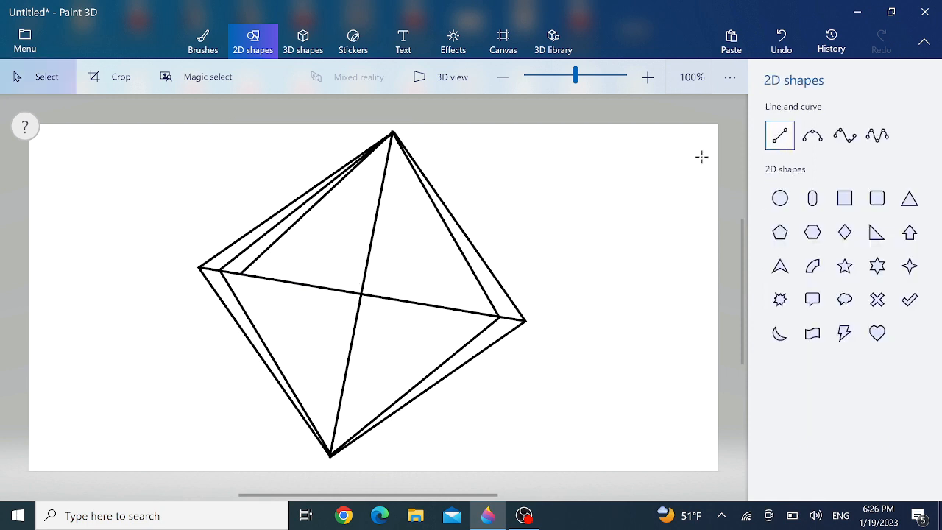
left_click_drag(242, 273, 331, 454)
left_click(631, 340)
Step: Draw lines from a second point inward from the right corner on the diagonal to the top and bottom corners
left_click(780, 136)
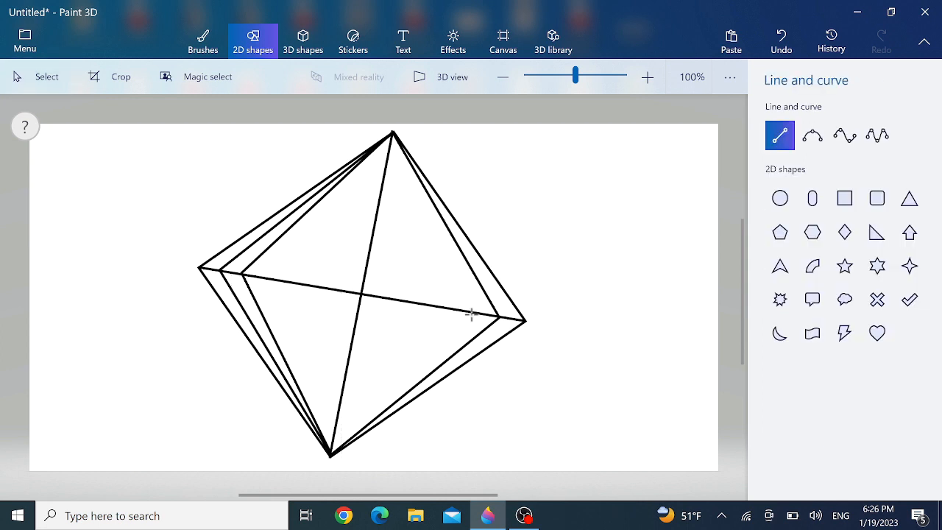
left_click_drag(463, 283, 392, 134)
left_click(574, 240)
left_click(780, 135)
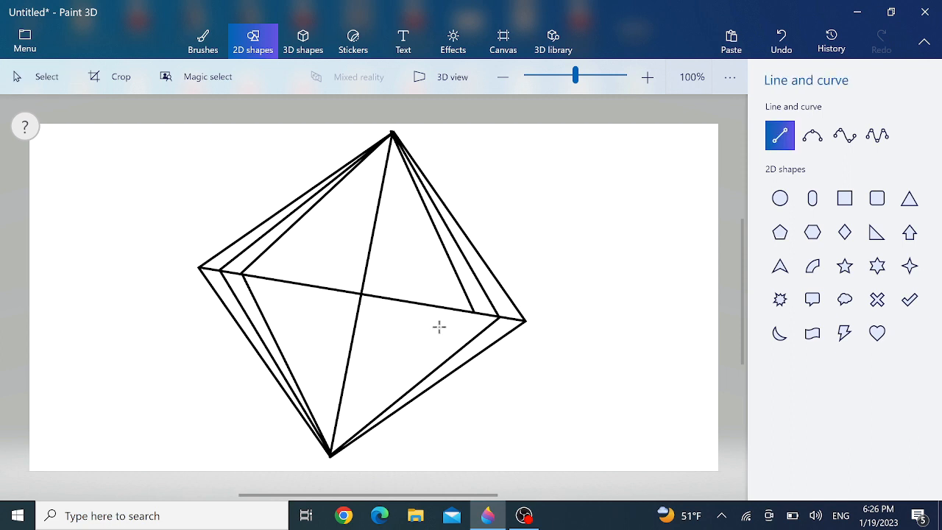
left_click_drag(472, 312, 330, 454)
left_click(643, 289)
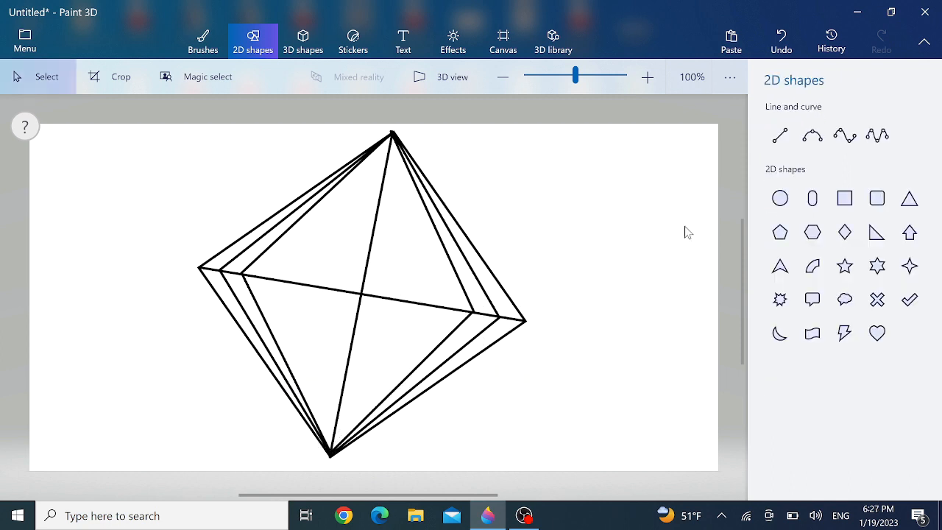
Step: Draw the third nested pair of lines on the left half, joining the diagonal to the top and bottom corners
left_click(780, 135)
left_click_drag(337, 217, 393, 135)
left_click(582, 173)
left_click(779, 144)
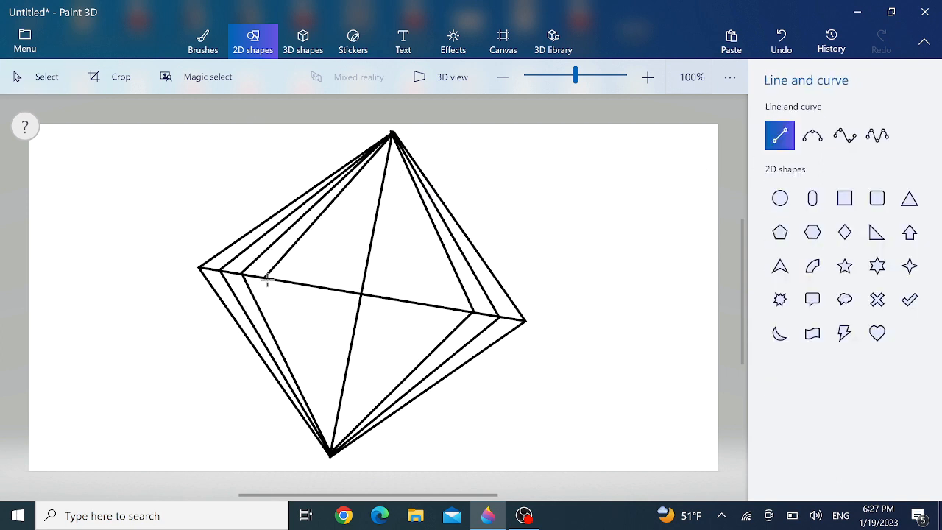
left_click_drag(288, 360, 330, 451)
left_click(586, 347)
Step: Draw the third nested pair of lines on the right half, joining the diagonal to the top and bottom corners
left_click(781, 140)
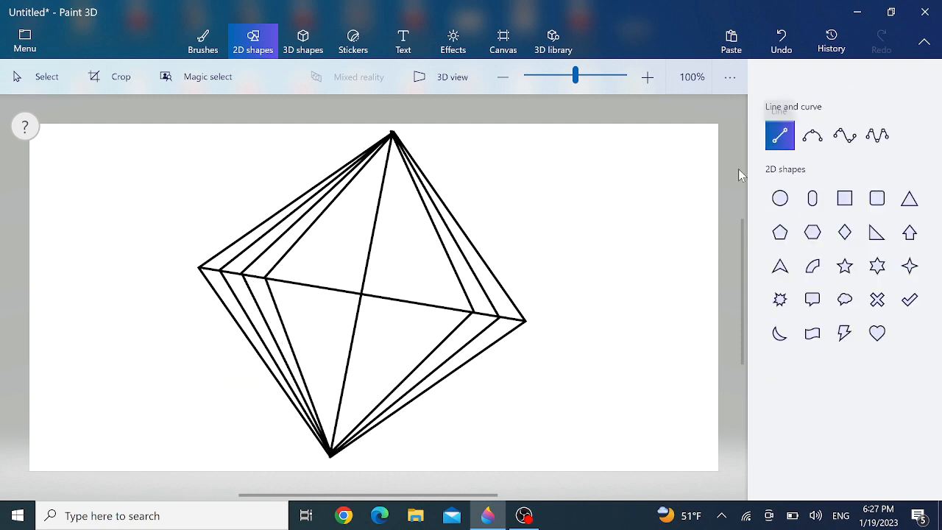
left_click_drag(447, 307, 391, 135)
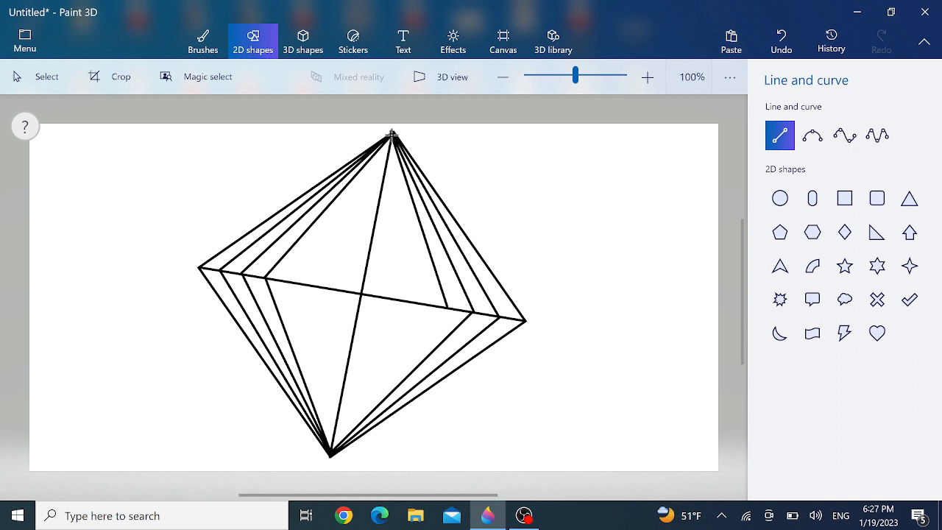
left_click(596, 253)
left_click(780, 135)
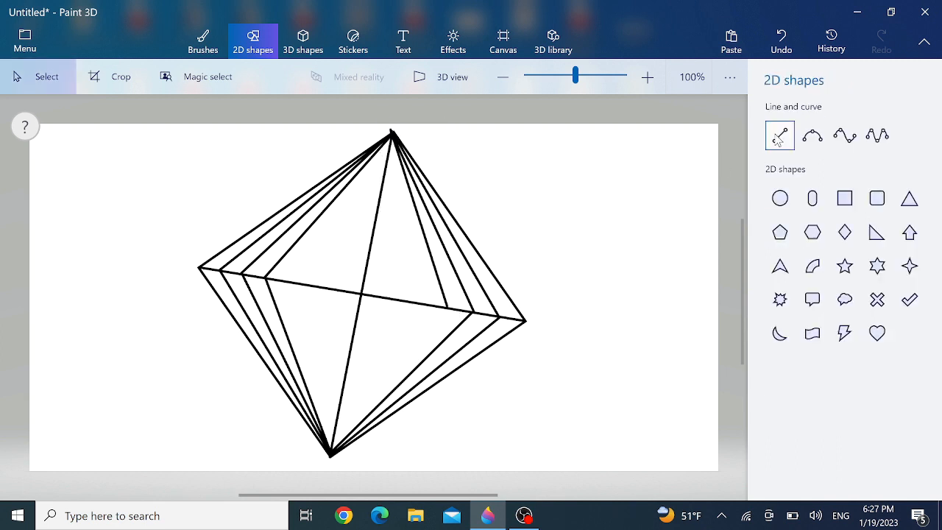
left_click_drag(446, 309, 331, 450)
left_click(635, 397)
Step: Draw the fourth nested pair of lines on the left half, from the diagonal to the top and bottom corners
left_click(780, 134)
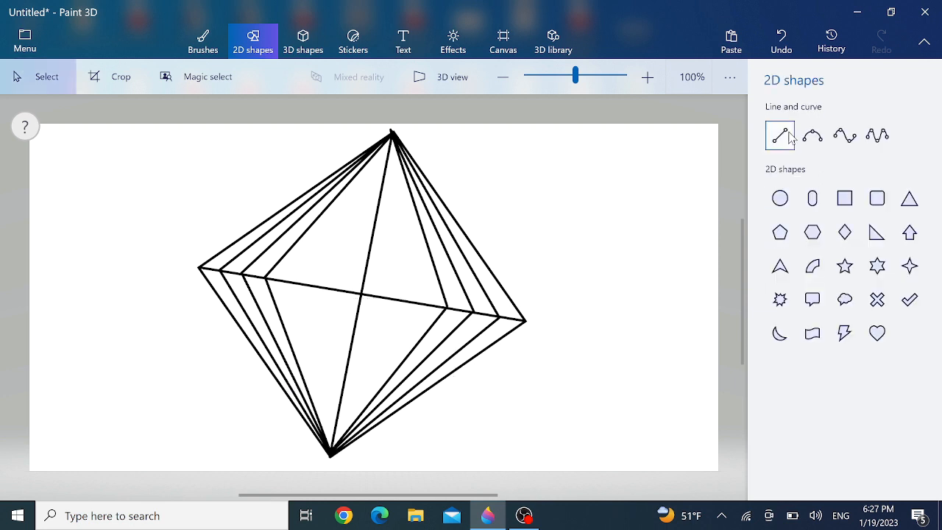
left_click_drag(340, 220, 392, 134)
left_click(505, 248)
left_click(780, 135)
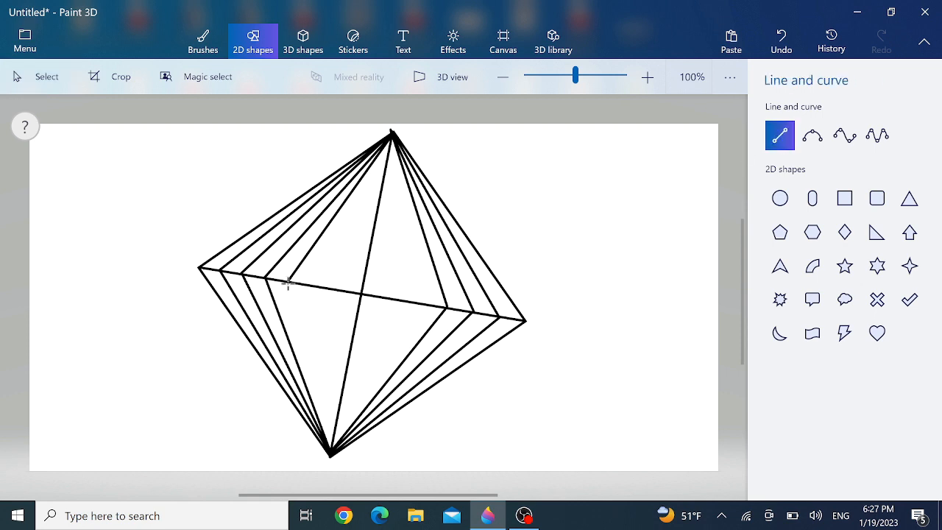
left_click_drag(310, 394, 331, 451)
left_click(546, 421)
Step: Draw the fourth nested pair of lines on the right half, from the diagonal to the top and bottom corners
left_click(780, 135)
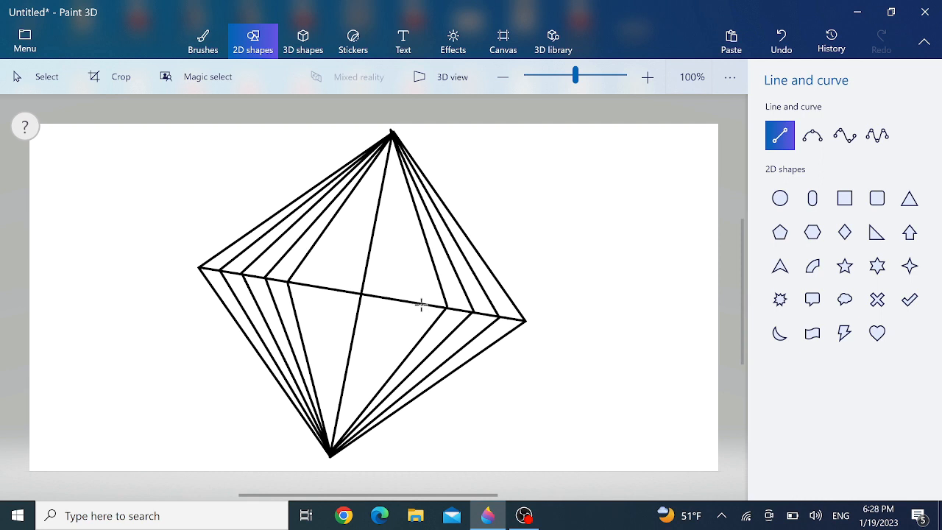
left_click_drag(409, 253, 390, 136)
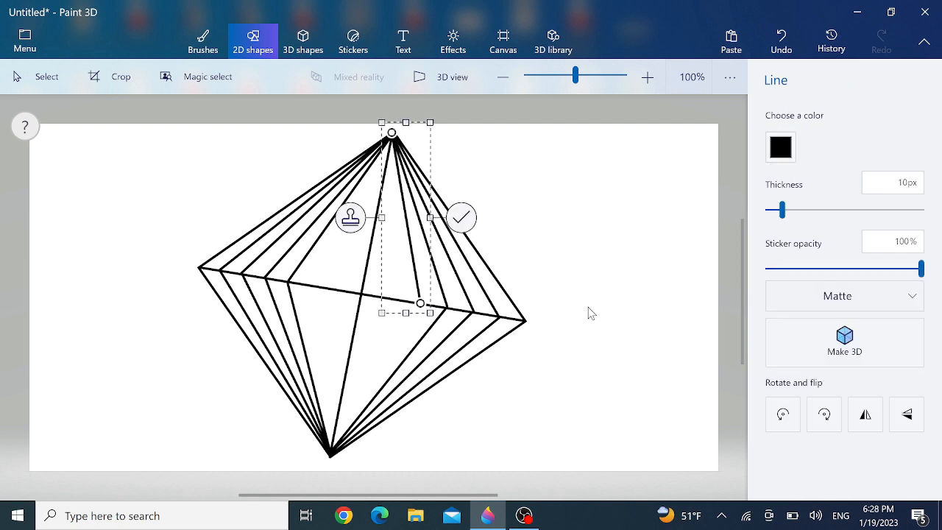
left_click(586, 311)
left_click(771, 141)
left_click_drag(419, 303, 332, 451)
left_click(679, 245)
Step: Draw the fifth nested pair of lines on the left half, from the diagonal to the top and bottom corners
left_click(780, 136)
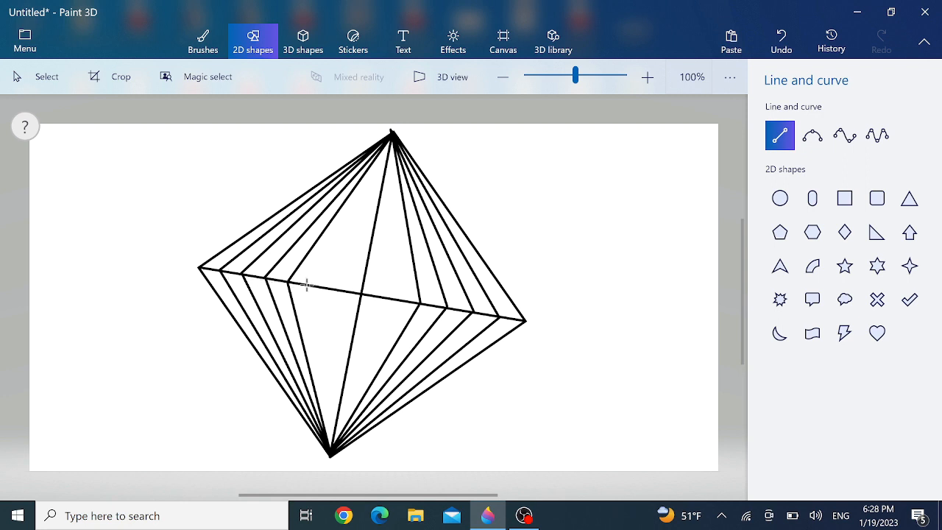
left_click_drag(358, 211, 391, 132)
left_click(631, 176)
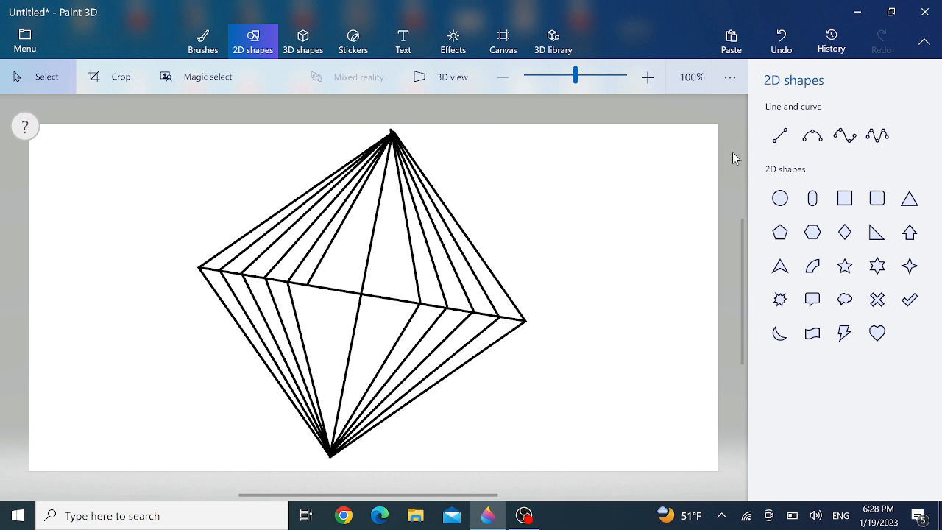
left_click(778, 136)
left_click_drag(308, 283, 329, 453)
left_click(368, 364)
Step: Draw the fifth nested pair of lines on the right half, from the diagonal to the bottom and top corners
left_click(780, 136)
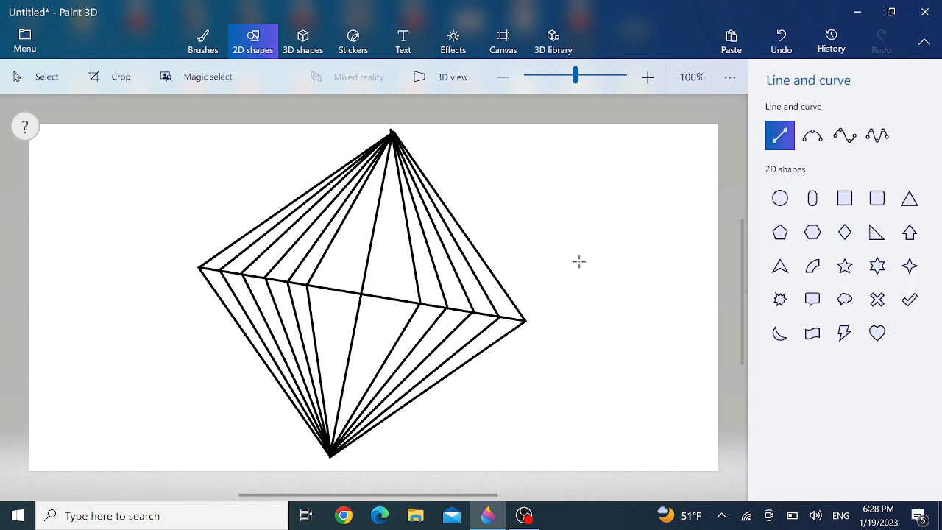
left_click_drag(403, 300, 330, 453)
left_click(692, 142)
left_click(780, 136)
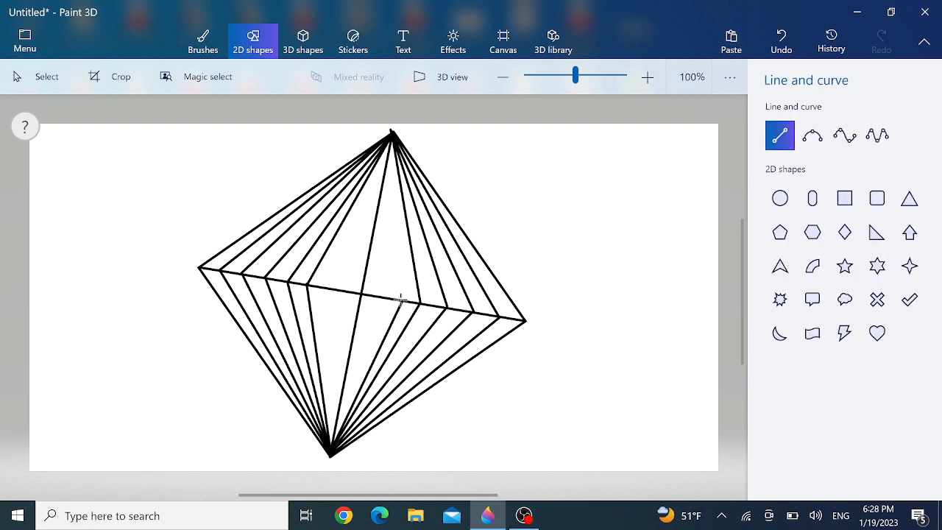
left_click_drag(400, 300, 391, 133)
left_click(592, 191)
Step: Draw the sixth nested pair of lines on the left half, from the diagonal to the top and bottom corners
left_click(782, 137)
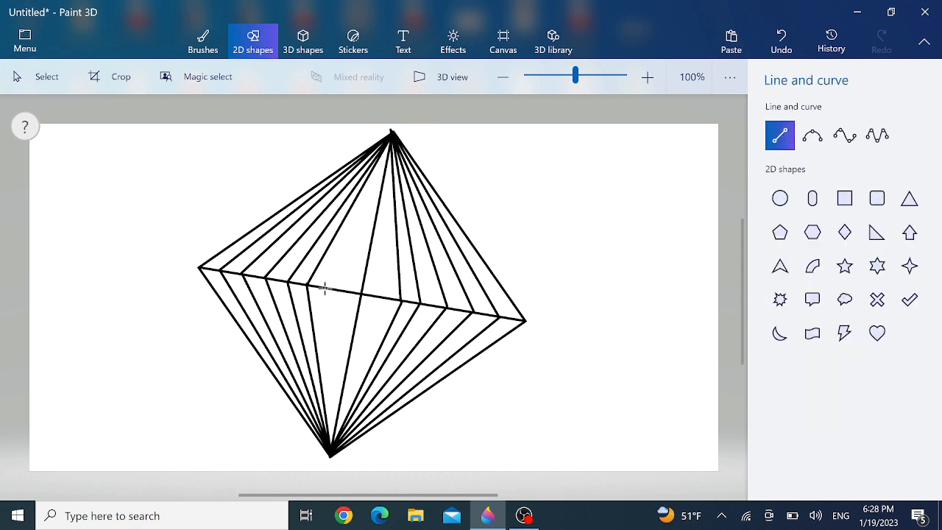
left_click_drag(371, 189, 391, 135)
left_click(679, 195)
left_click(780, 135)
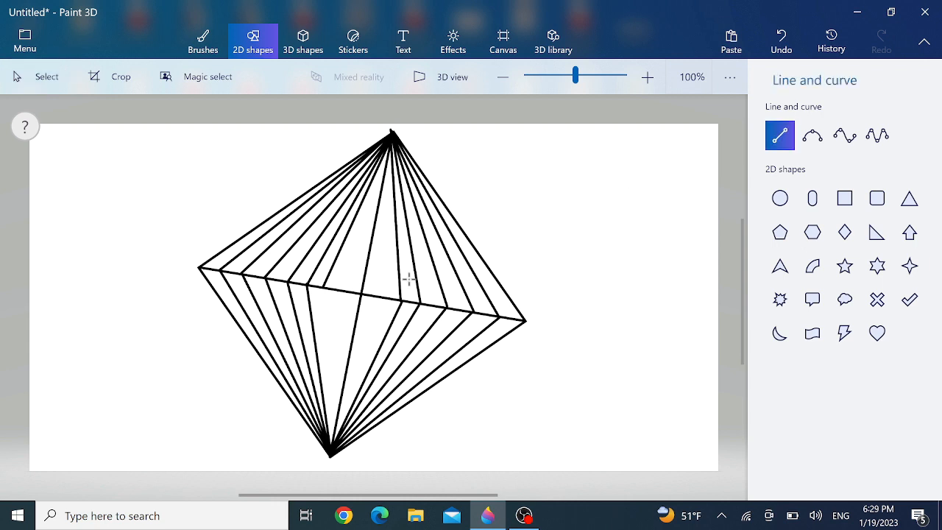
left_click_drag(323, 287, 331, 453)
left_click(729, 181)
Step: Draw the sixth nested pair of lines on the right half, from the diagonal to the top and bottom corners
left_click(780, 135)
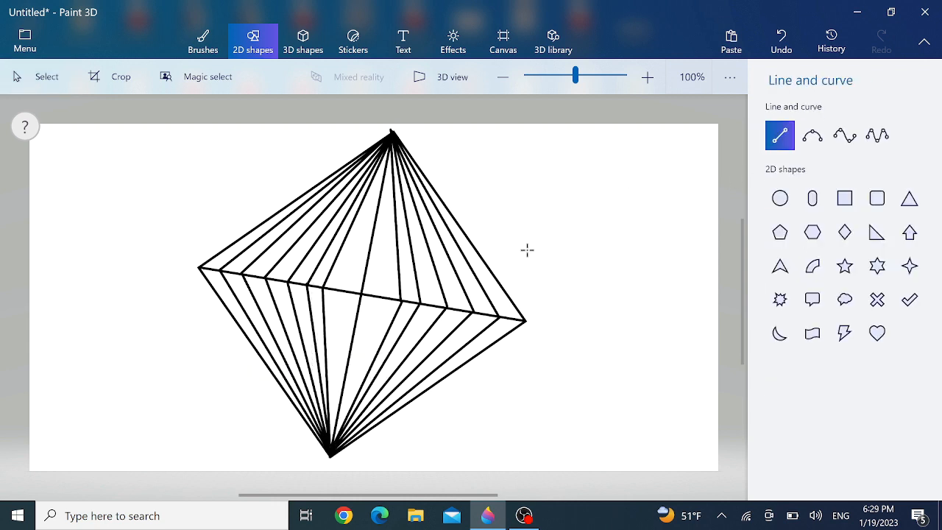
left_click_drag(387, 209, 391, 134)
left_click(589, 251)
left_click(780, 135)
left_click_drag(366, 365, 332, 450)
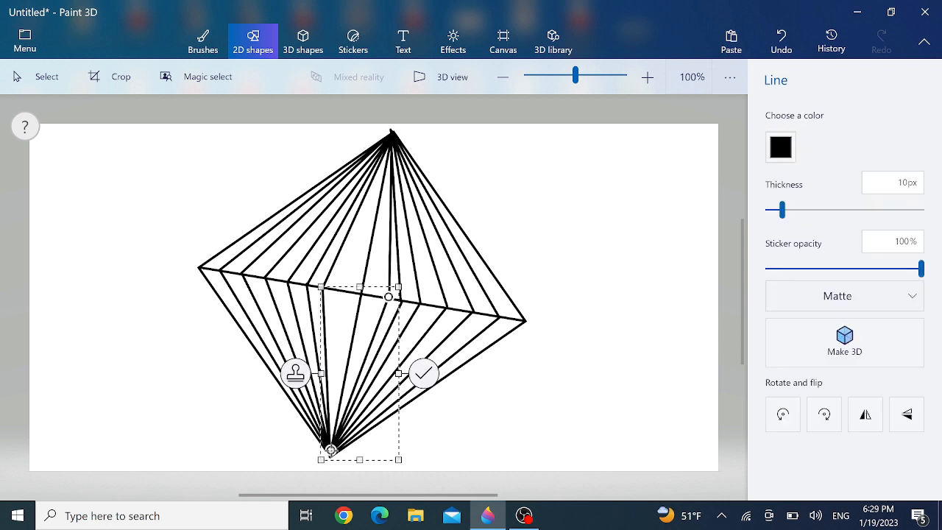
left_click(677, 290)
Step: Draw the seventh nested pair of lines on the left half, from the diagonal to the top and bottom corners
left_click(779, 135)
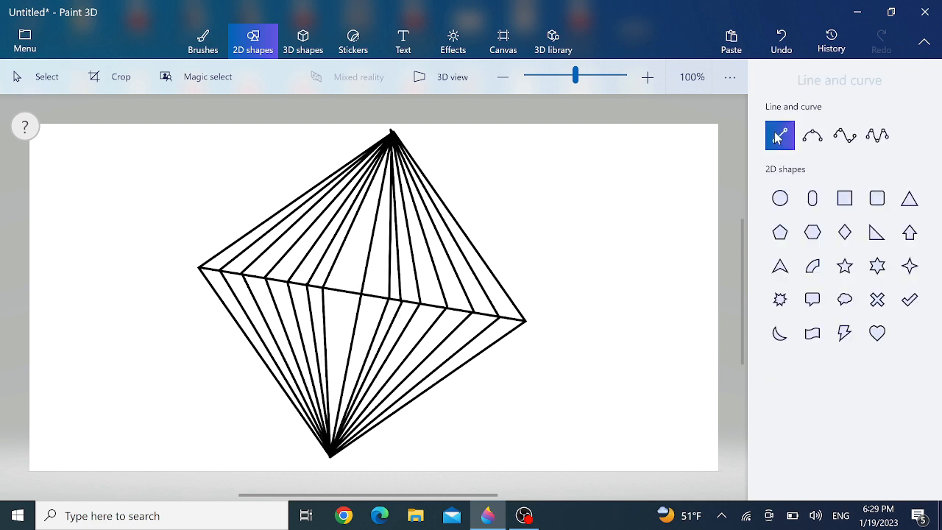
left_click_drag(371, 196, 391, 138)
left_click(547, 221)
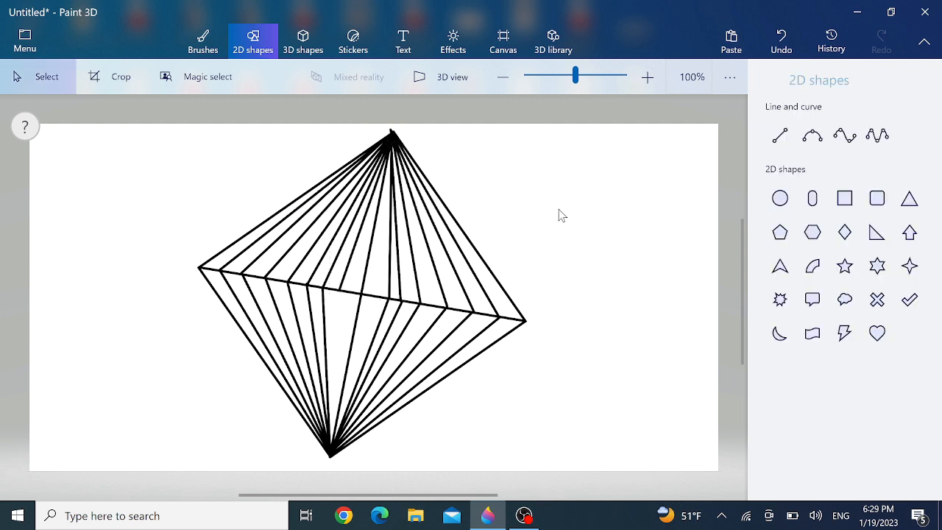
left_click(781, 136)
left_click_drag(339, 416, 330, 452)
left_click(530, 263)
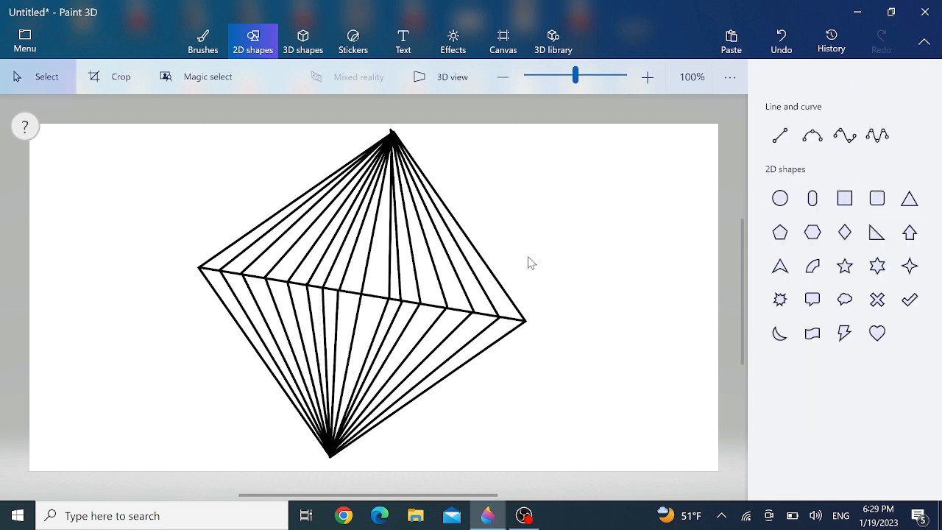
Step: Draw the seventh pair of lines just right of the square's centre, from the diagonal to the top and bottom corners
left_click(780, 137)
left_click_drag(375, 244, 393, 132)
left_click(552, 242)
left_click(780, 136)
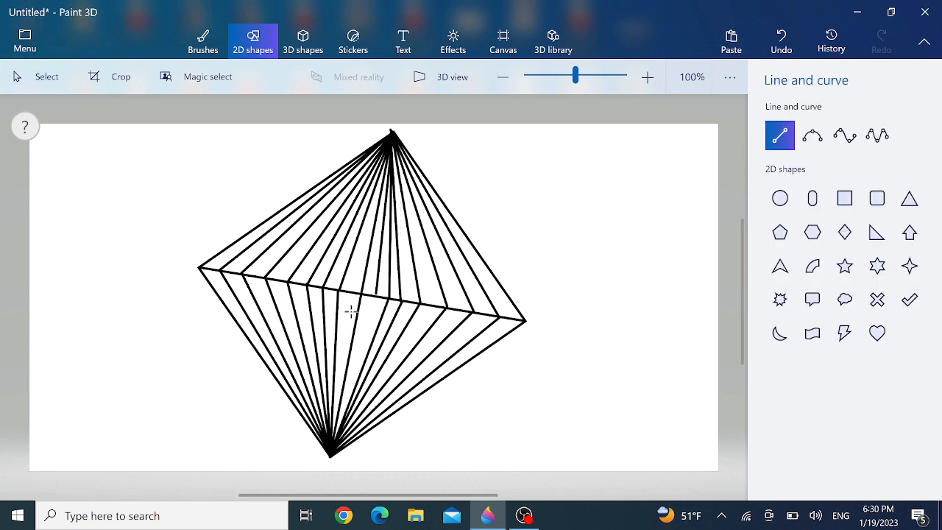
left_click_drag(376, 296, 333, 442)
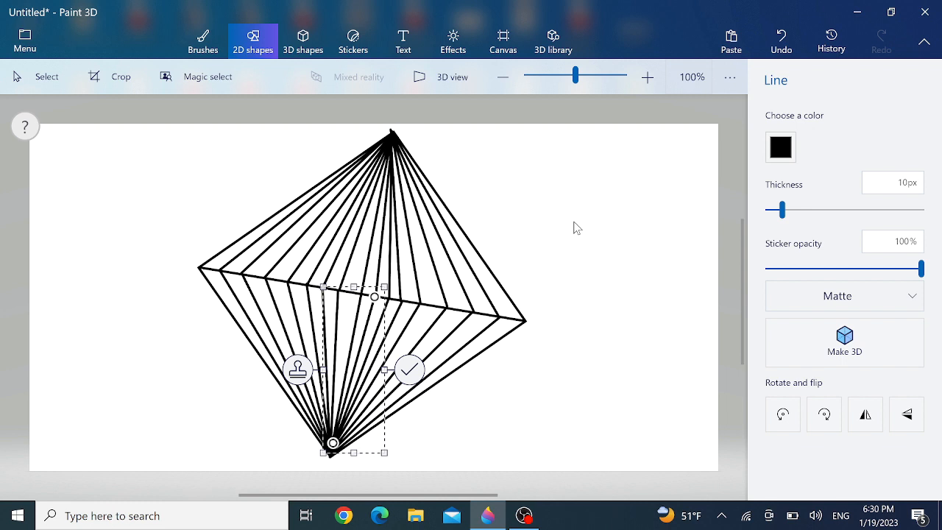
left_click(576, 223)
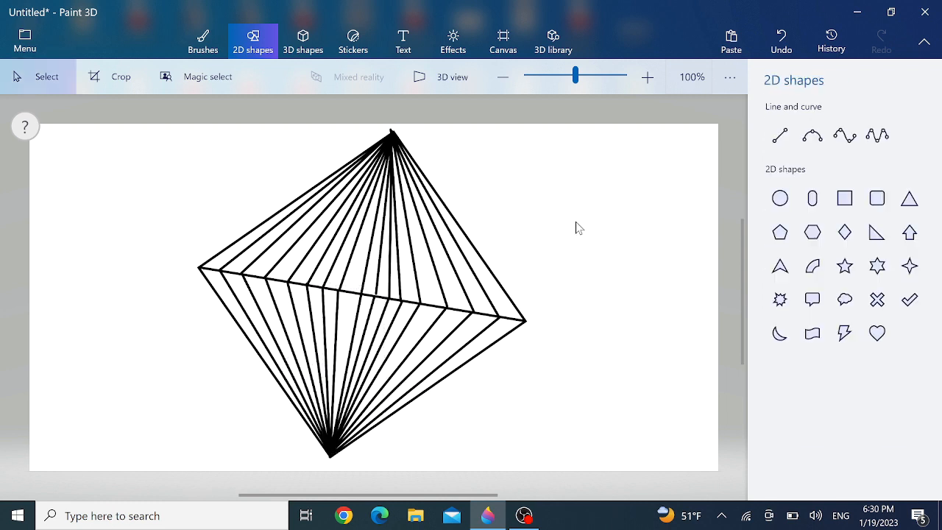
Step: Draw a line from the diagonal just left of the square's centre up to the top corner
left_click(786, 137)
left_click_drag(370, 224, 391, 139)
left_click(479, 183)
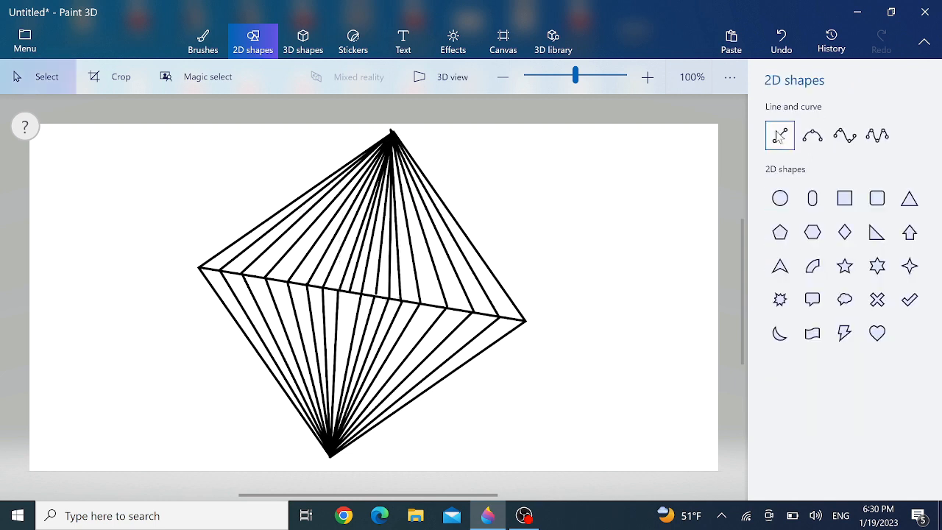
Step: Draw a line from the diagonal just left of the square's centre down to the bottom corner
left_click(780, 136)
left_click_drag(342, 405, 332, 448)
left_click(563, 412)
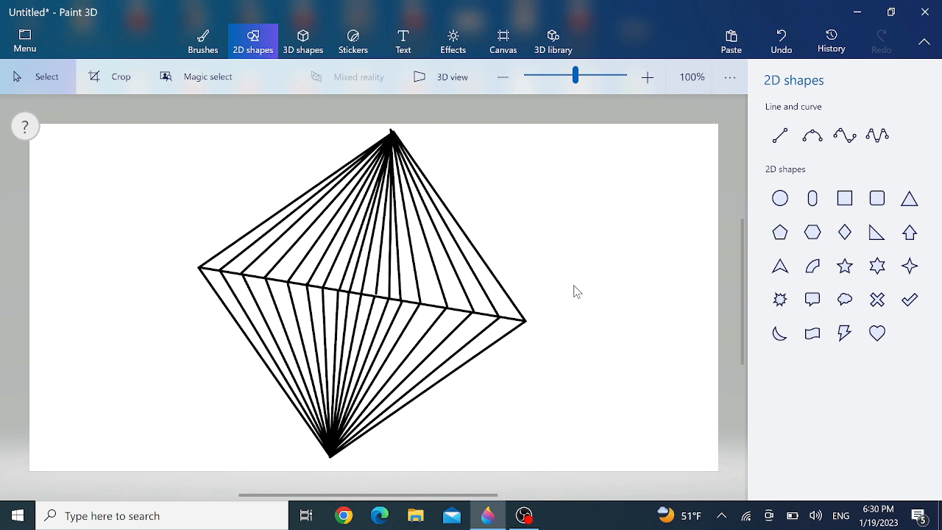
Step: Draw two cross lines parallel to the long diagonal, one just above it and one just below it, spanning the square
left_click(780, 136)
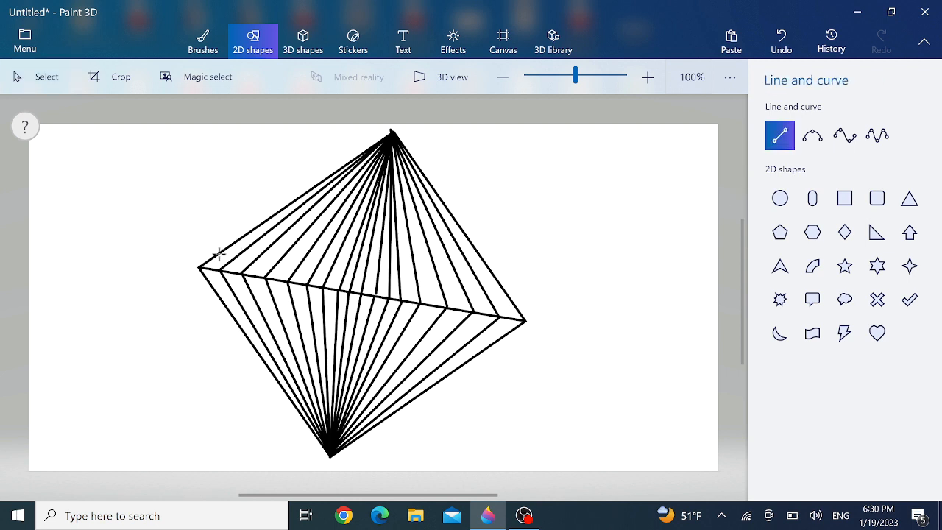
left_click_drag(220, 253, 519, 305)
left_click(546, 275)
left_click(780, 135)
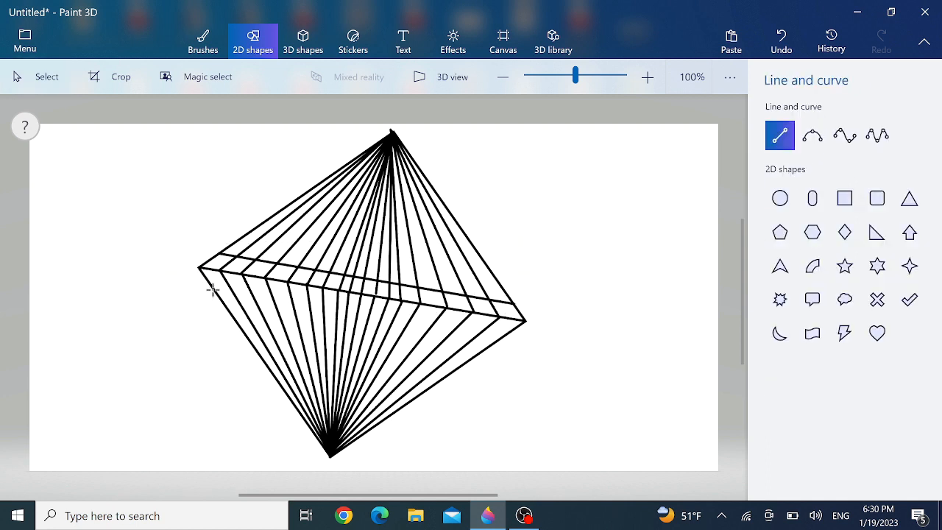
left_click_drag(213, 289, 505, 334)
left_click(588, 368)
Step: Draw the second pair of cross lines parallel to the diagonal, one in the lower half and one in the upper half
left_click(780, 136)
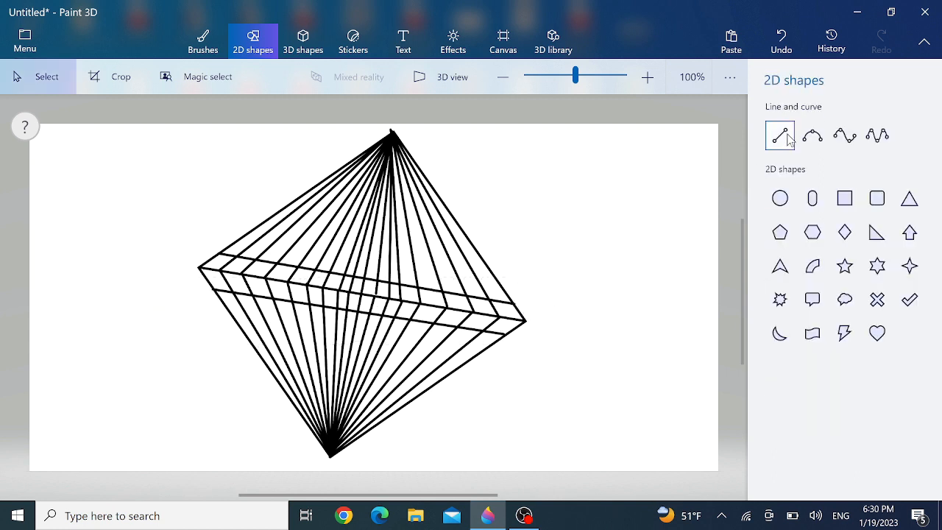
left_click_drag(230, 310, 482, 351)
left_click(572, 234)
left_click(780, 135)
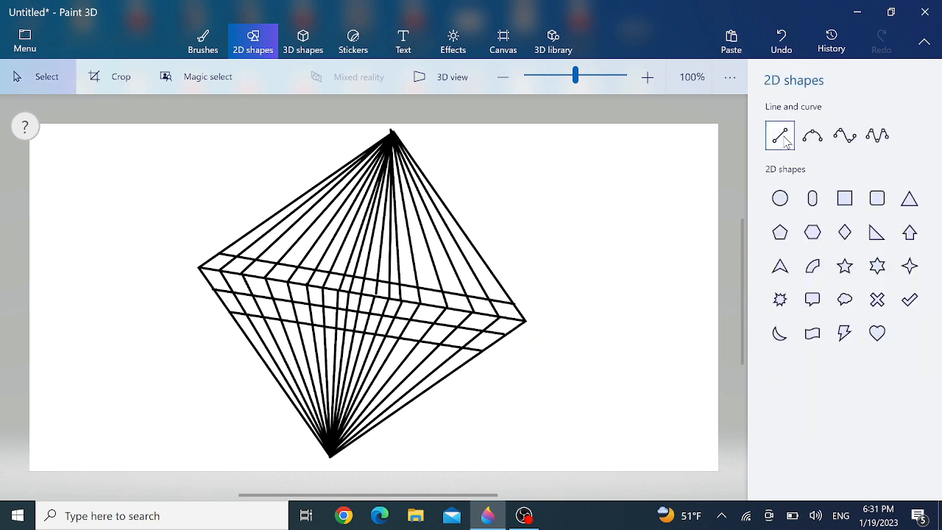
left_click_drag(244, 235, 495, 276)
left_click(576, 273)
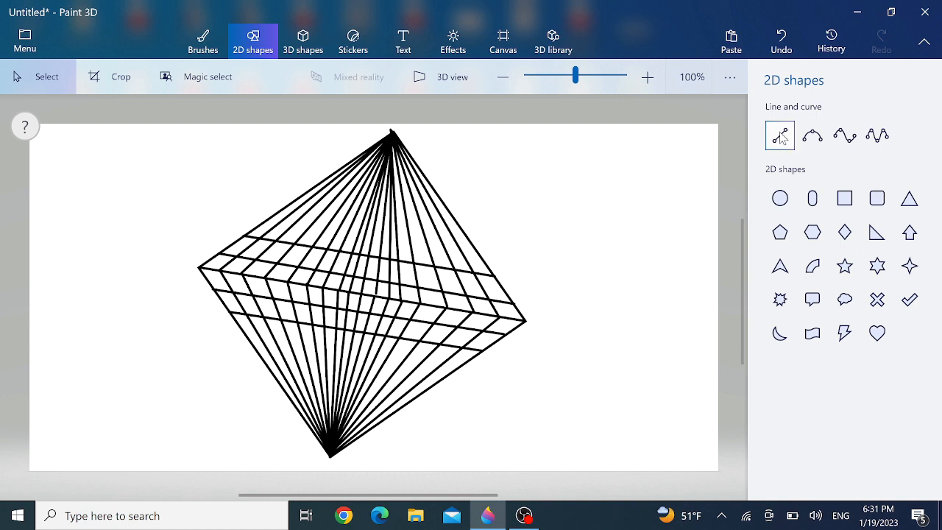
Step: Draw the third pair of cross lines parallel to the diagonal, one in the upper half and one in the lower half
left_click(780, 135)
left_click_drag(382, 235, 477, 252)
left_click(579, 242)
left_click(780, 136)
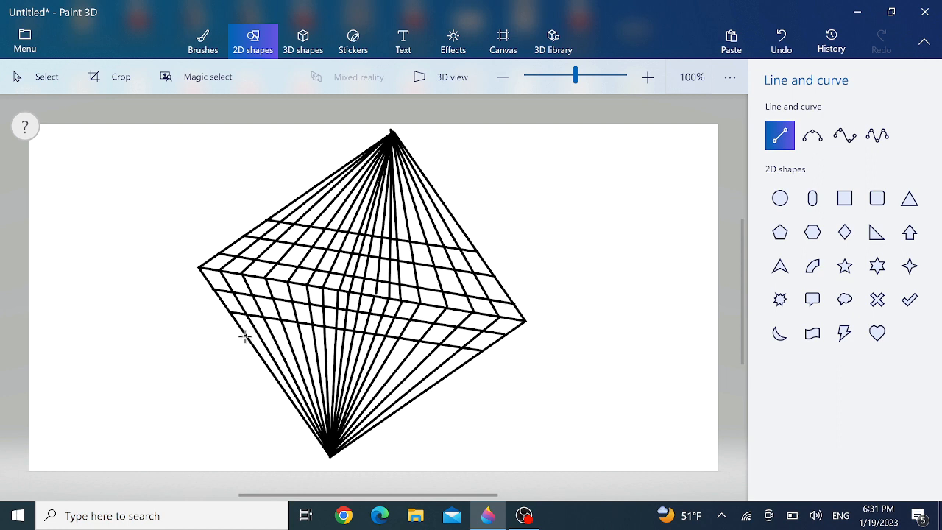
left_click_drag(366, 348, 449, 372)
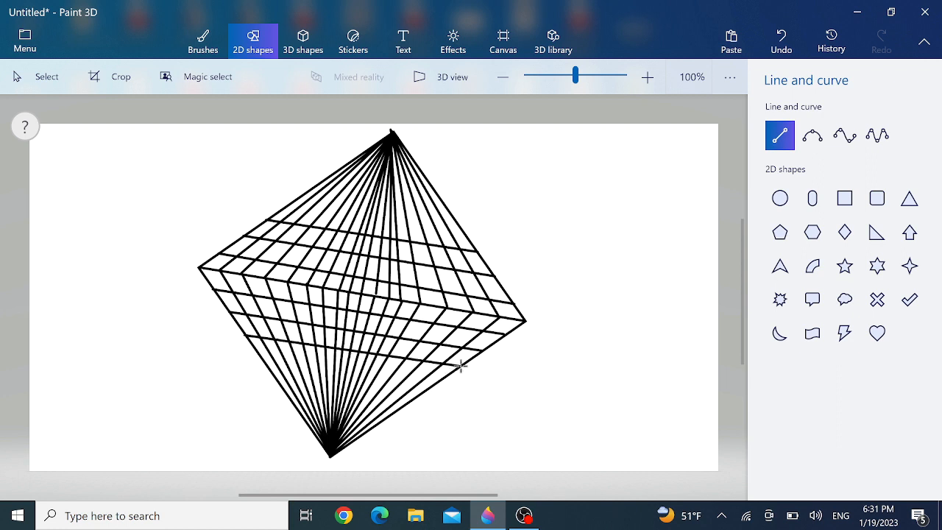
key("Escape")
Step: Draw the fourth pair of cross lines, one farther up and one farther down, between the square's edges
left_click(779, 135)
left_click_drag(287, 206, 465, 230)
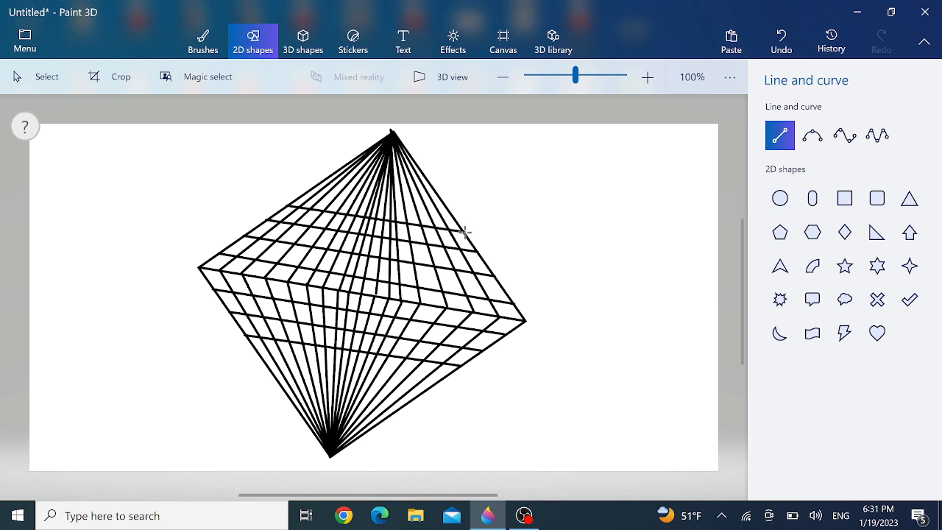
key("Escape")
left_click(780, 136)
left_click_drag(262, 361, 437, 384)
key("Escape")
Step: Draw the fifth pair of cross lines between the square's edges, in the lower half and in the upper half
left_click(780, 135)
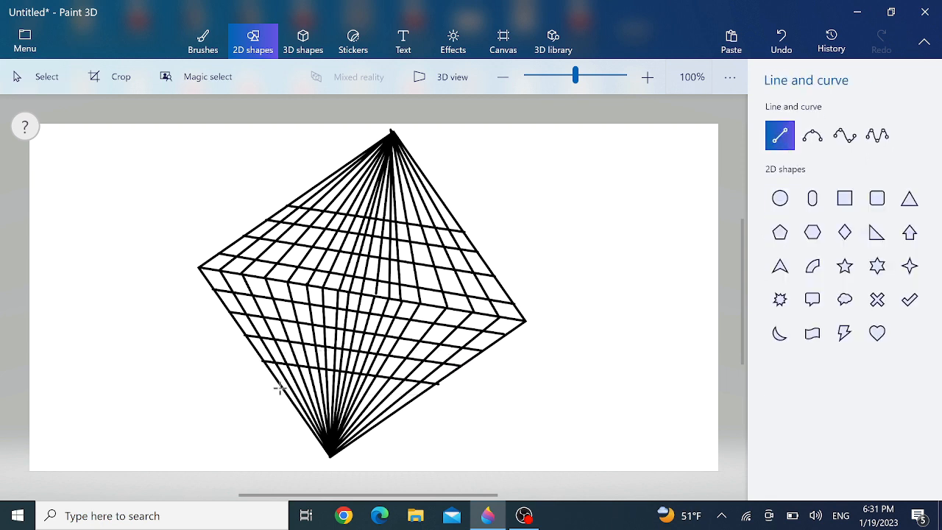
left_click_drag(278, 382, 409, 403)
key("Escape")
left_click(780, 136)
left_click_drag(312, 185, 451, 213)
key("Escape")
Step: Draw the sixth pair of cross lines between the square's edges, approaching the top and bottom corners
left_click(780, 135)
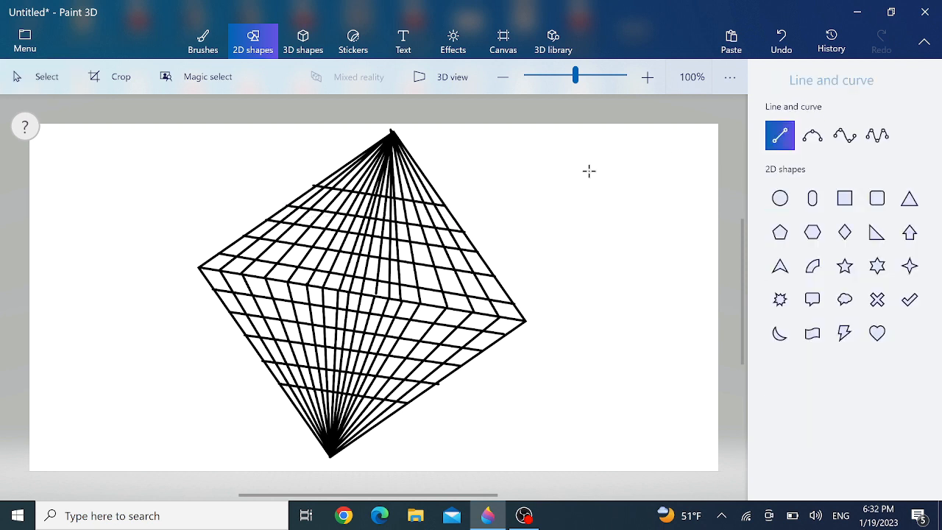
mouse_move(339, 169)
left_mouse_down()
mouse_move(435, 186)
mouse_move(428, 183)
left_mouse_up()
key("Escape")
left_click(780, 135)
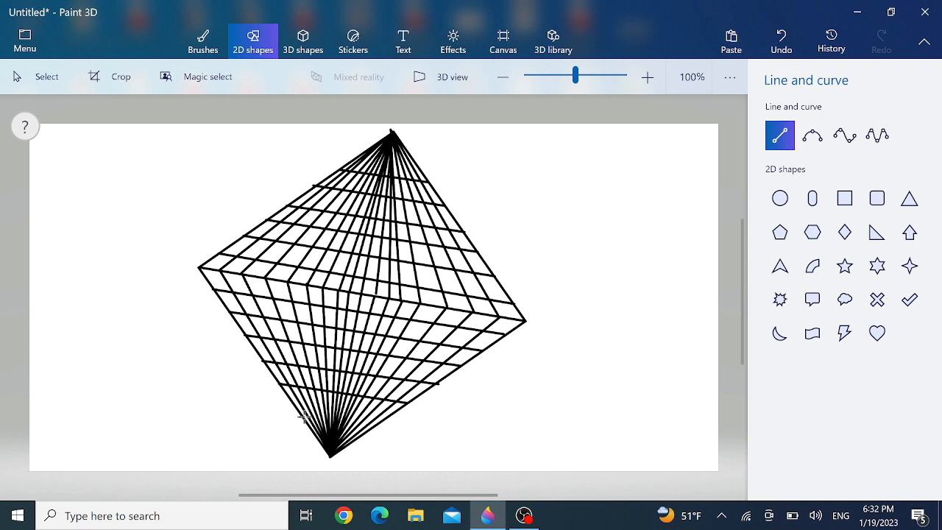
left_click_drag(296, 408, 382, 421)
key("Escape")
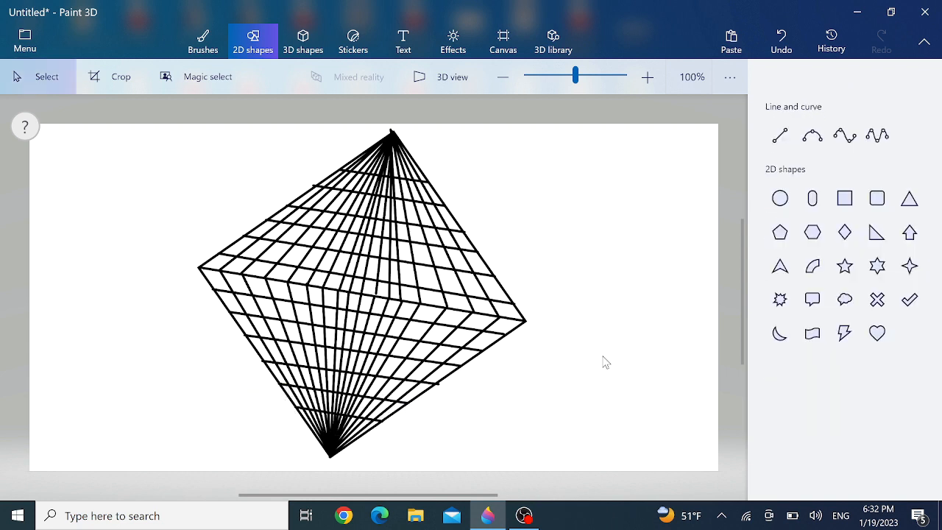
Step: Draw the seventh pair of short cross lines between the edges, just below the top corner and just above the bottom corner
left_click(780, 135)
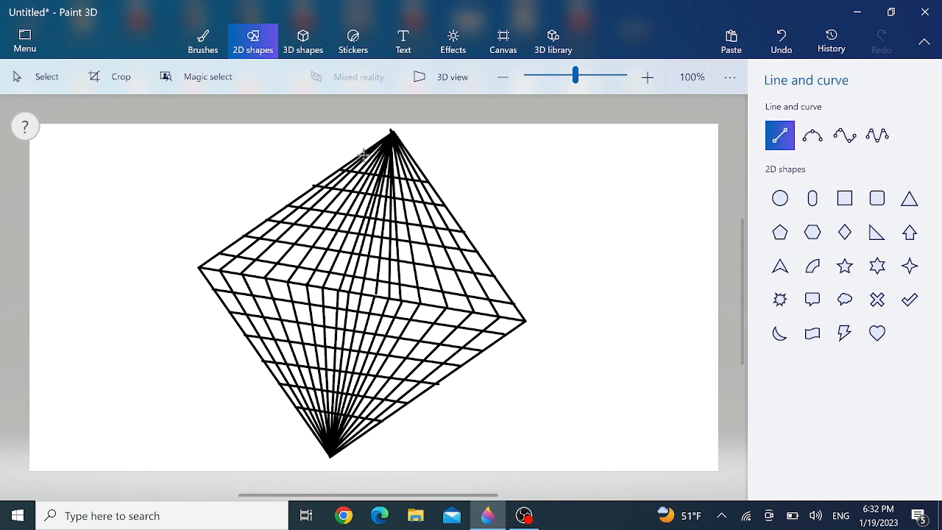
left_click_drag(415, 160, 414, 159)
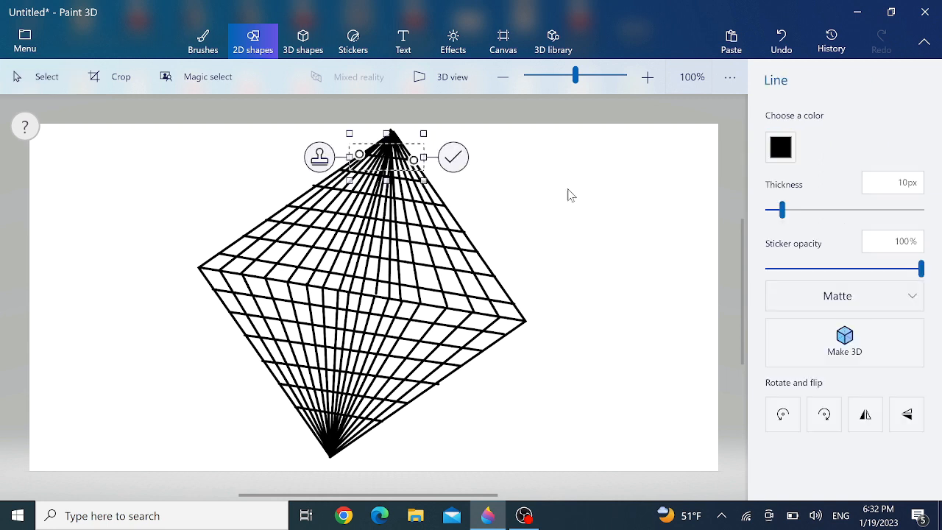
left_click(568, 195)
left_click(779, 138)
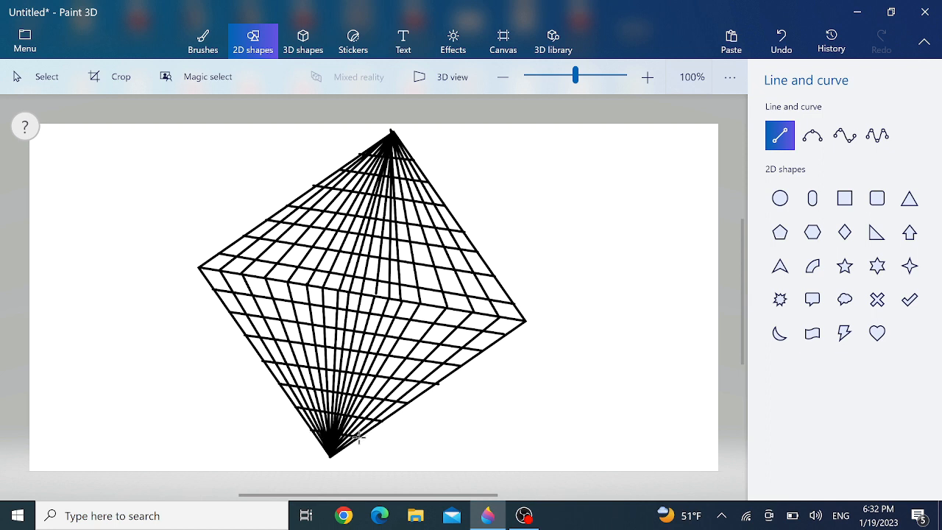
Step: Erase the stray line end sticking out above the top corner with a thinner eraser
left_click(203, 40)
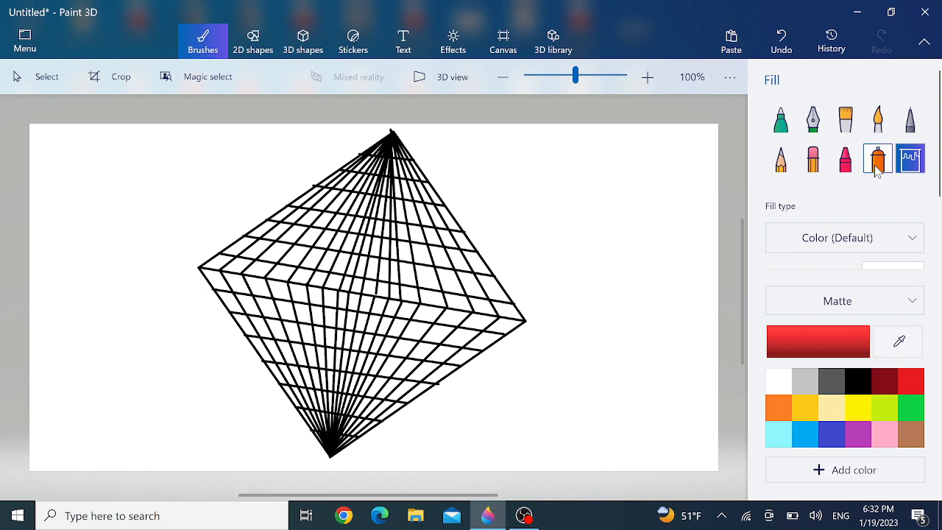
left_click(813, 158)
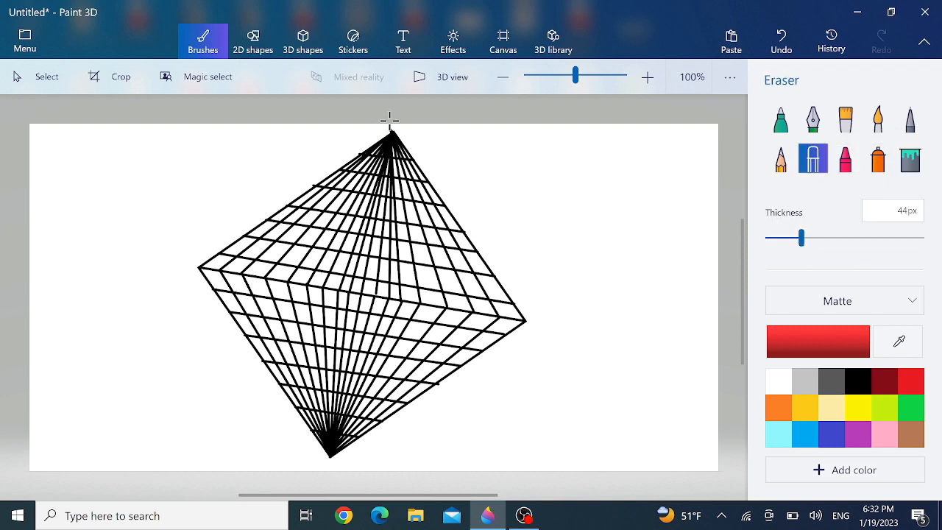
left_click_drag(801, 238, 787, 239)
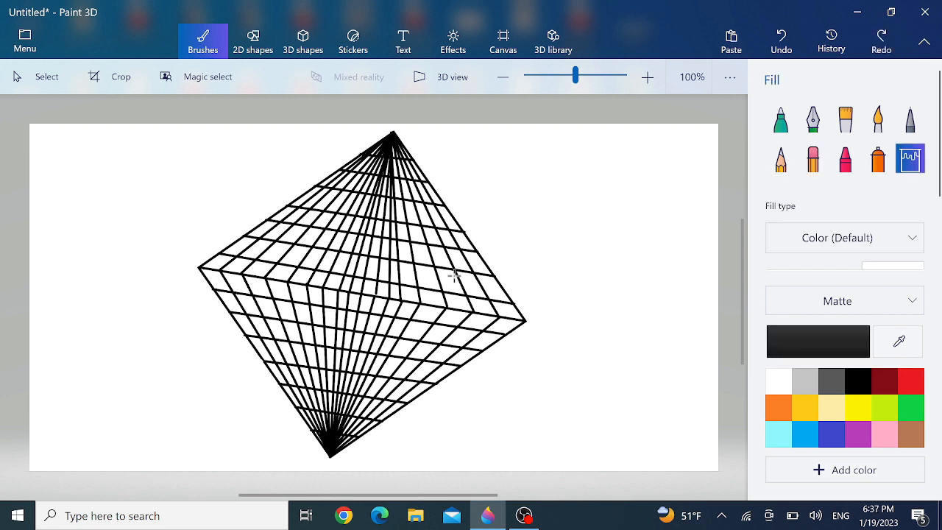
Step: Fill alternate cells with black in the sixth band below the diagonal, near the bottom corner
left_click(387, 413)
left_click(371, 407)
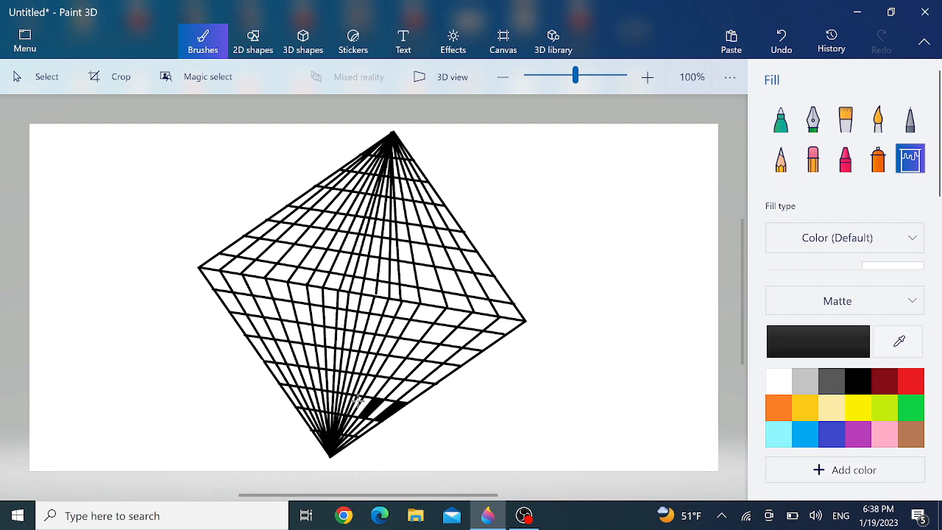
left_click(357, 402)
left_click(346, 398)
key("ctrl+z")
left_click(348, 399)
left_click(319, 396)
left_click(305, 395)
left_click(290, 395)
Step: Fill alternate cells with black in the fifth band below the diagonal, offset from the filled band beneath it
left_click(288, 376)
left_click(306, 375)
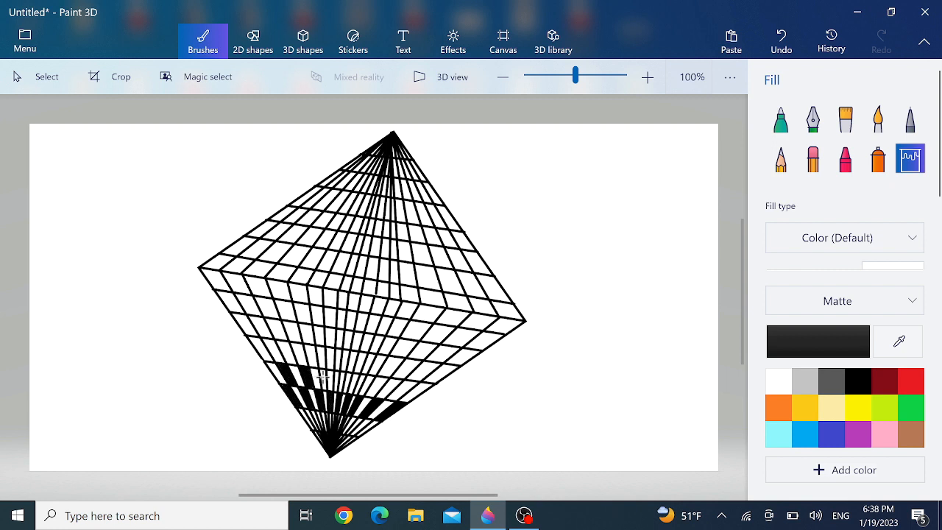
left_click(323, 374)
key("ctrl+z")
left_click(335, 377)
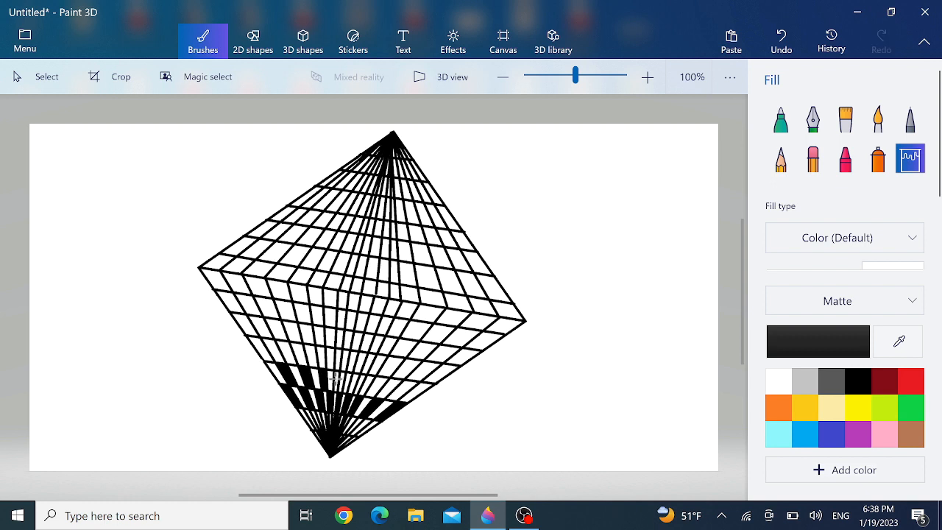
key("ctrl+z")
left_click(335, 376)
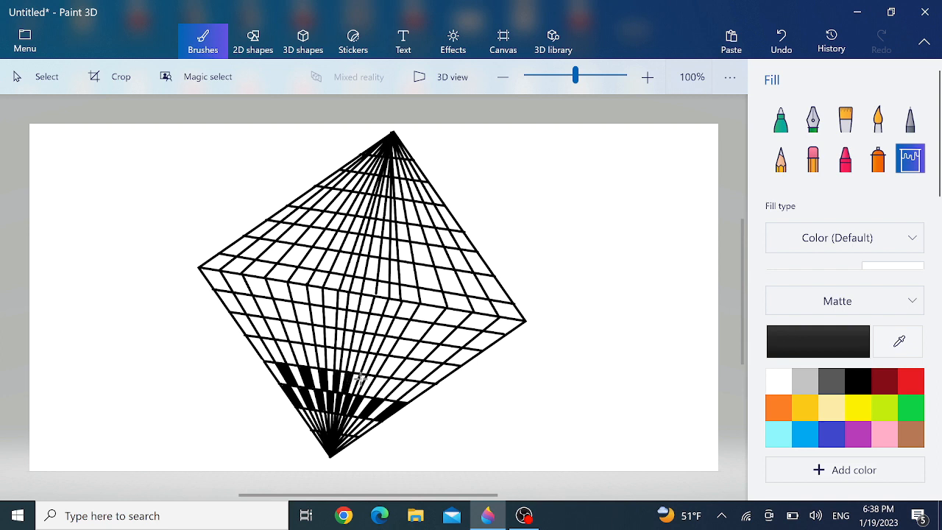
left_click(375, 385)
left_click(401, 390)
Step: Fill alternate cells with black in the fourth band below the diagonal, continuing the checker pattern
left_click(434, 373)
left_click(406, 368)
left_click(368, 361)
left_click(354, 359)
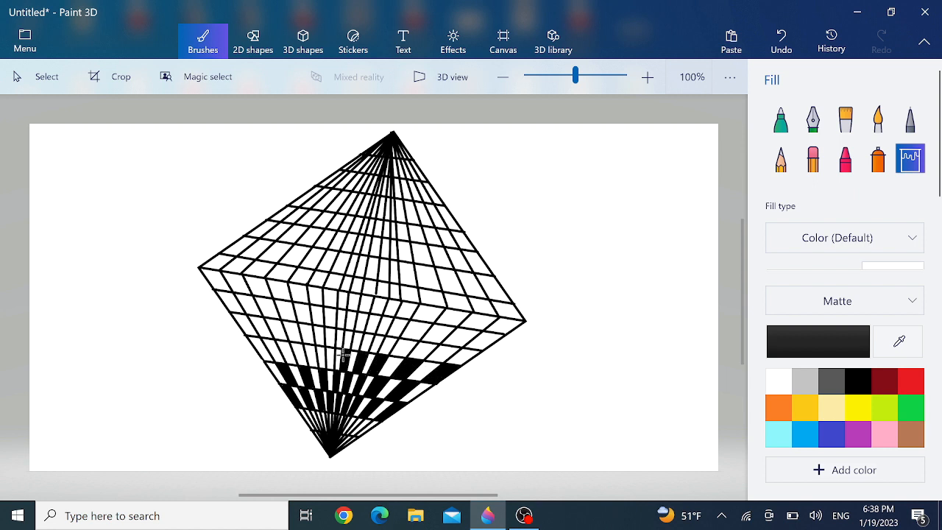
left_click(332, 358)
left_click(303, 355)
left_click(285, 352)
left_click(264, 347)
Step: Fill alternate cells with black in the third band below the diagonal, continuing the checker pattern
left_click(247, 338)
left_click(256, 326)
left_click(274, 328)
left_click(294, 331)
left_click(318, 335)
left_click(336, 337)
left_click(354, 340)
left_click(371, 342)
left_click(386, 344)
left_click(404, 345)
left_click(438, 355)
Step: Fill alternate cells with black in the second band below the diagonal, from the right edge to the left edge
left_click(482, 343)
left_click(442, 332)
left_click(402, 328)
left_click(375, 324)
left_click(350, 319)
left_click(332, 315)
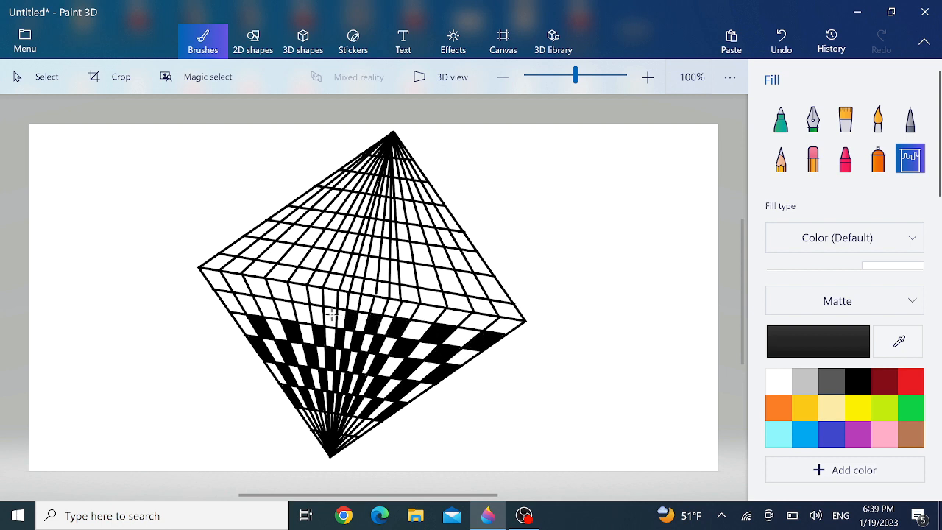
left_click(298, 310)
left_click(264, 306)
left_click(235, 304)
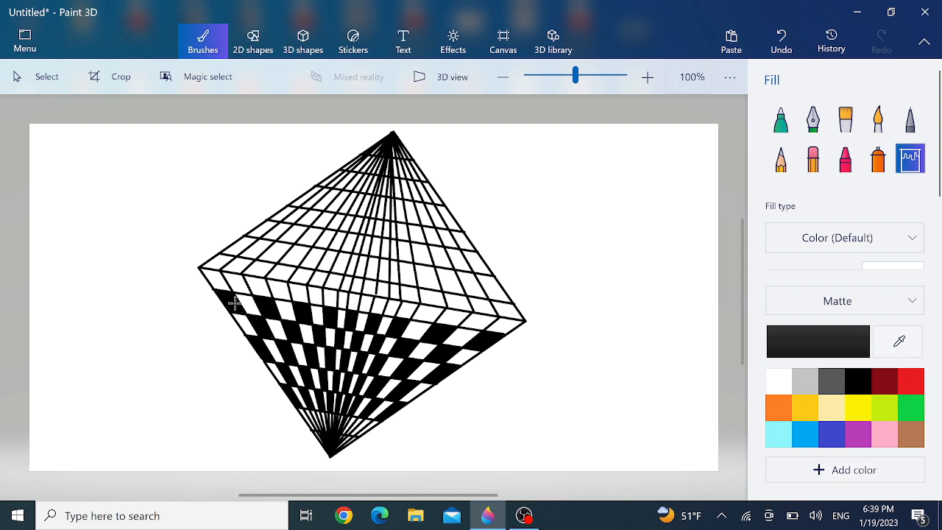
Step: Fill alternate cells with black in the band directly below the diagonal, from the left edge to the right edge
left_click(234, 283)
left_click(281, 290)
left_click(316, 297)
left_click(341, 299)
left_click(363, 302)
left_click(391, 307)
left_click(431, 312)
left_click(477, 319)
Step: Fill alternate cells with black in the right half of the band directly above the diagonal, undoing the last fill near the centre
left_click(498, 311)
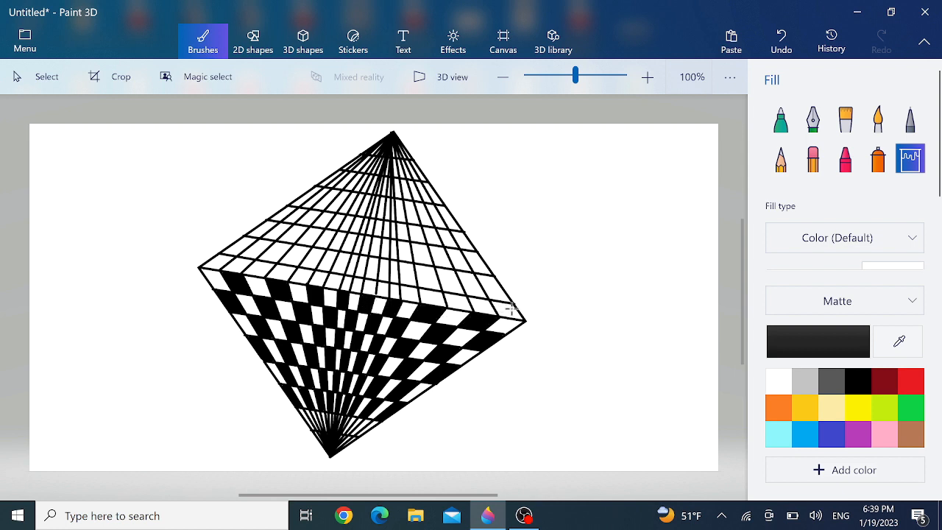
left_click(512, 308)
left_click(455, 302)
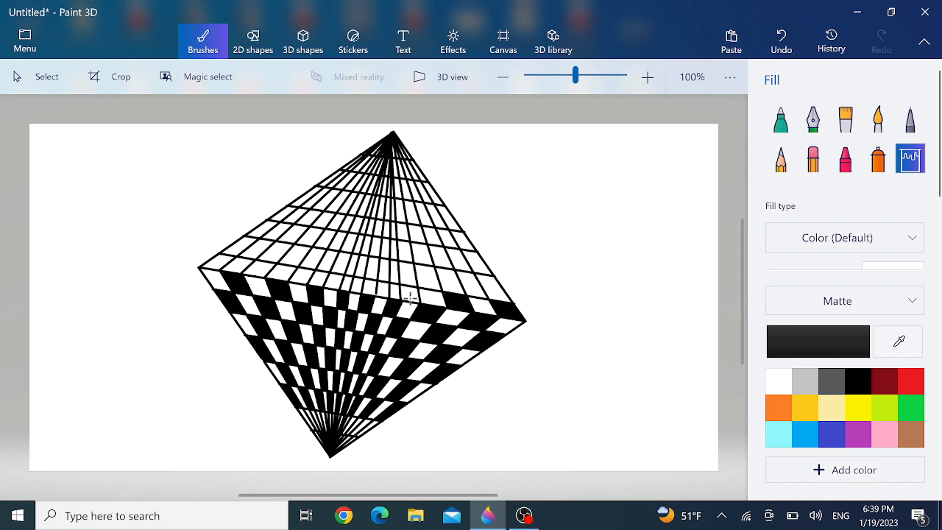
left_click(381, 290)
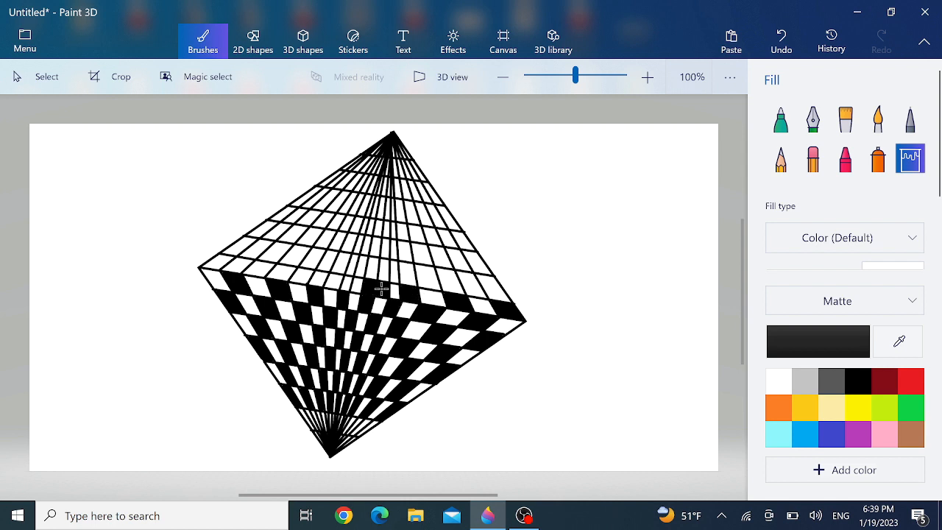
key("ctrl+z")
Step: Draw a short line joining the unfinished fan line to the diagonal just right of the square's centre
left_click(252, 40)
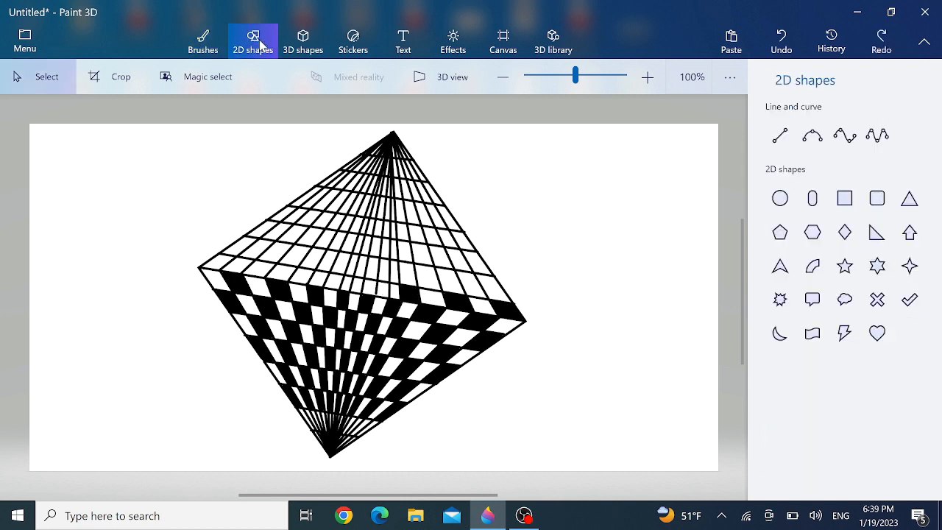
left_click(780, 135)
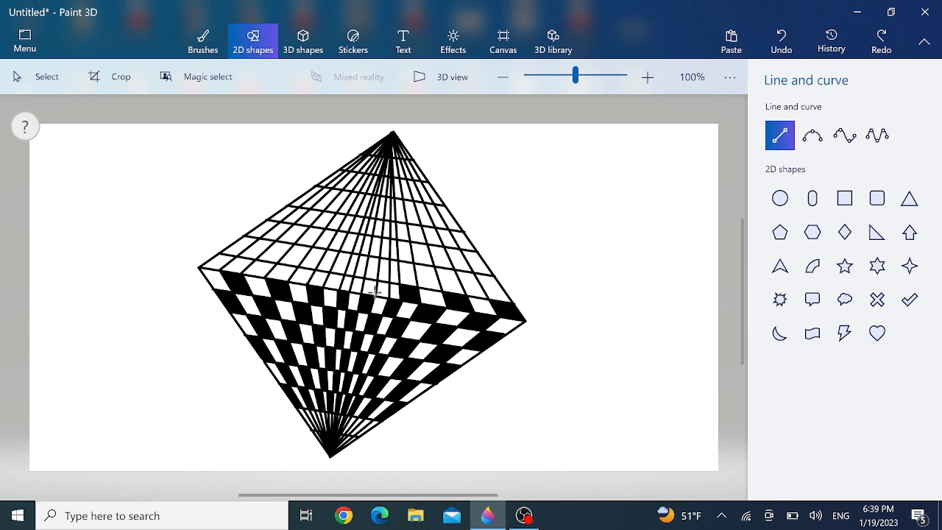
left_click_drag(376, 297, 377, 290)
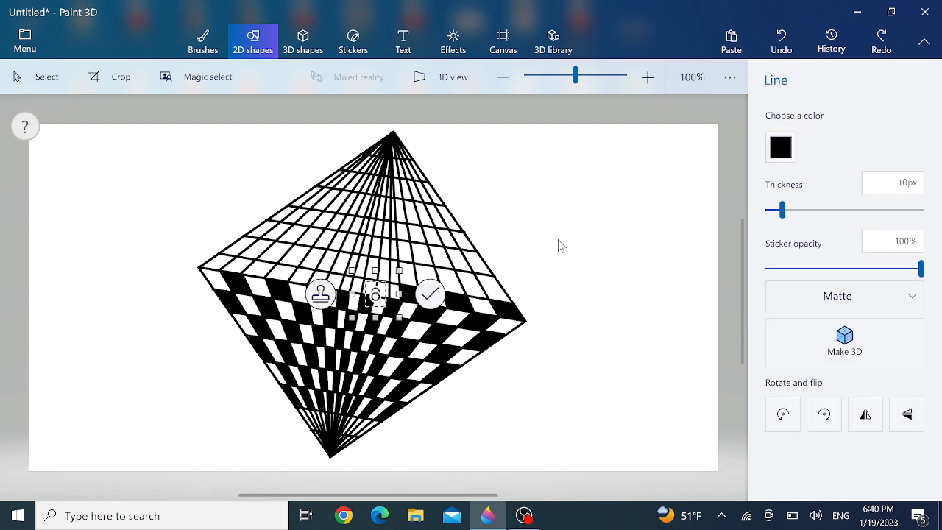
left_click(560, 244)
Step: Fill the remaining alternate cells with black in the band directly above the diagonal, out to the left corner
left_click(204, 38)
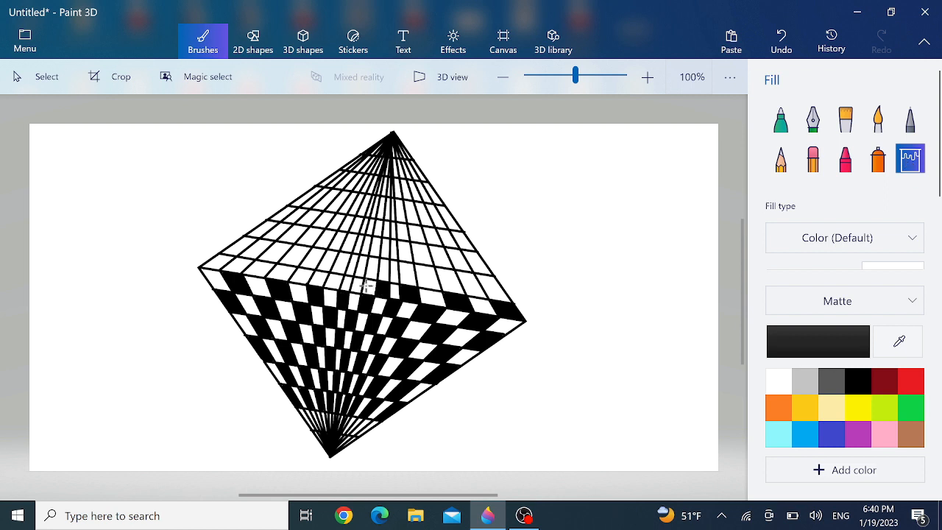
left_click(253, 266)
left_click(219, 262)
Step: Fill alternate cells with black in the second band above the diagonal, from the left edge to the right edge
left_click(247, 248)
left_click(297, 255)
left_click(324, 259)
left_click(349, 263)
left_click(367, 265)
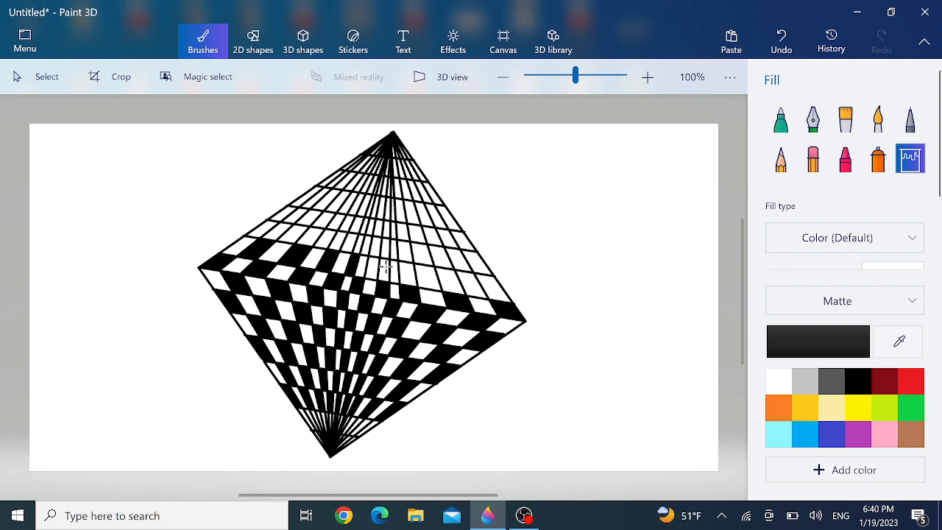
left_click(381, 266)
left_click(396, 267)
left_click(429, 275)
left_click(472, 285)
Step: Fill alternate cells with black in the third band above the diagonal, from the right edge to the left edge
left_click(475, 261)
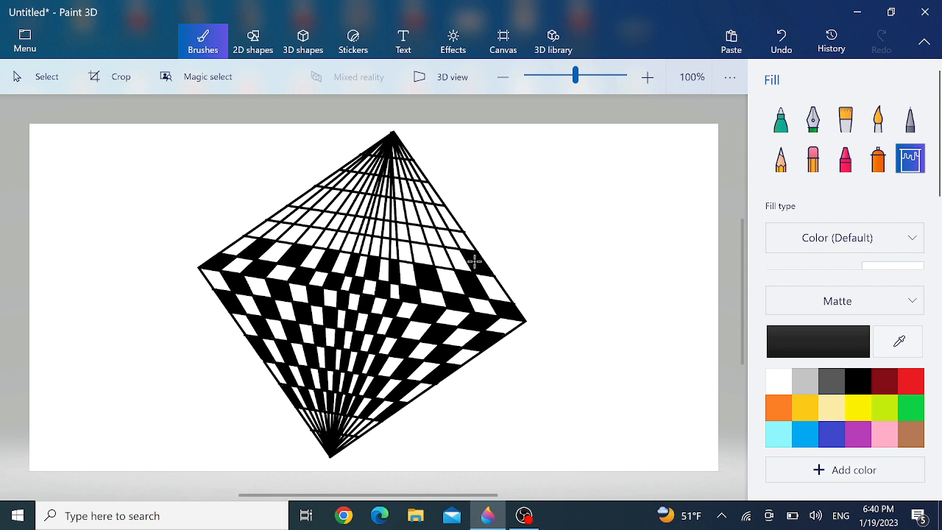
left_click(438, 255)
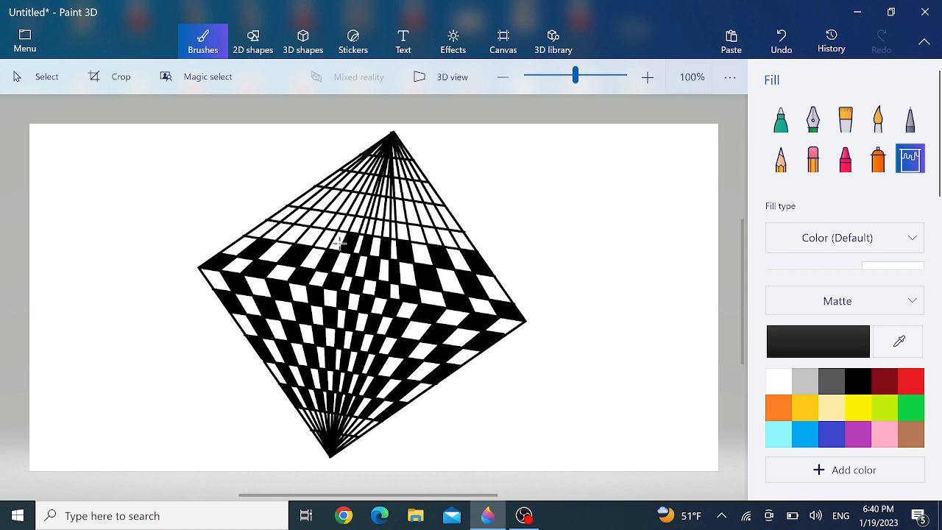
left_click(299, 234)
left_click(268, 226)
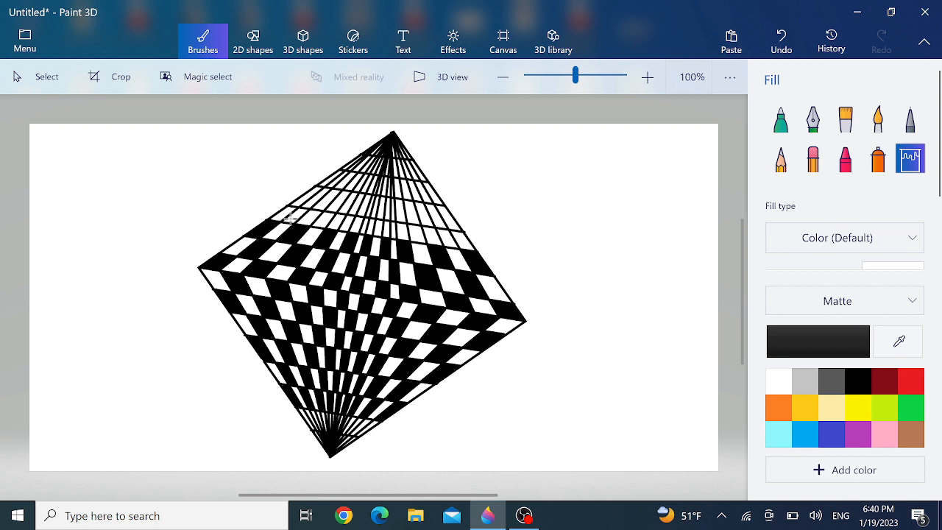
Step: Fill alternate cells with black in the fourth band above the diagonal, from the left edge to the right edge
left_click(292, 215)
left_click(323, 218)
left_click(347, 223)
left_click(374, 229)
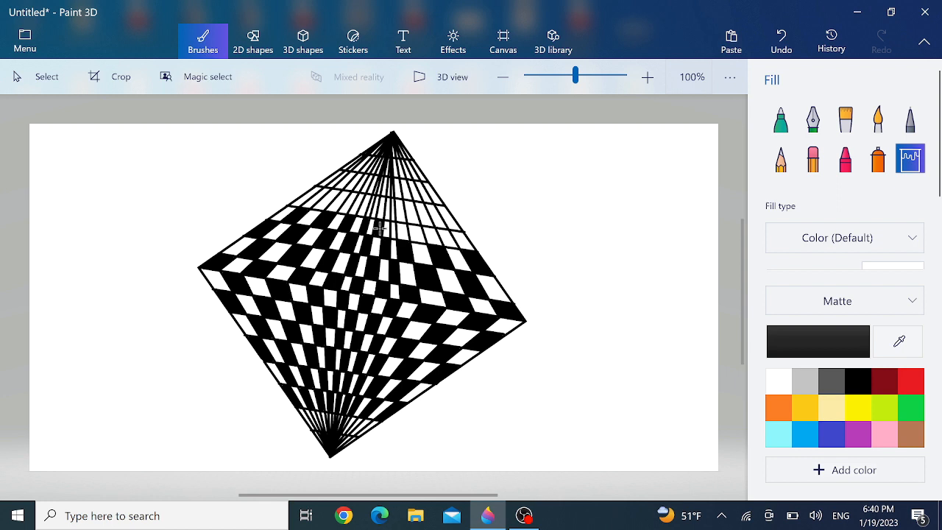
left_click(392, 229)
left_click(416, 233)
left_click(446, 236)
Step: Fill alternate cells with black in the fifth band above the diagonal, from the right edge past the centre, undoing one fill near the centre
left_click(450, 222)
left_click(424, 213)
left_click(397, 209)
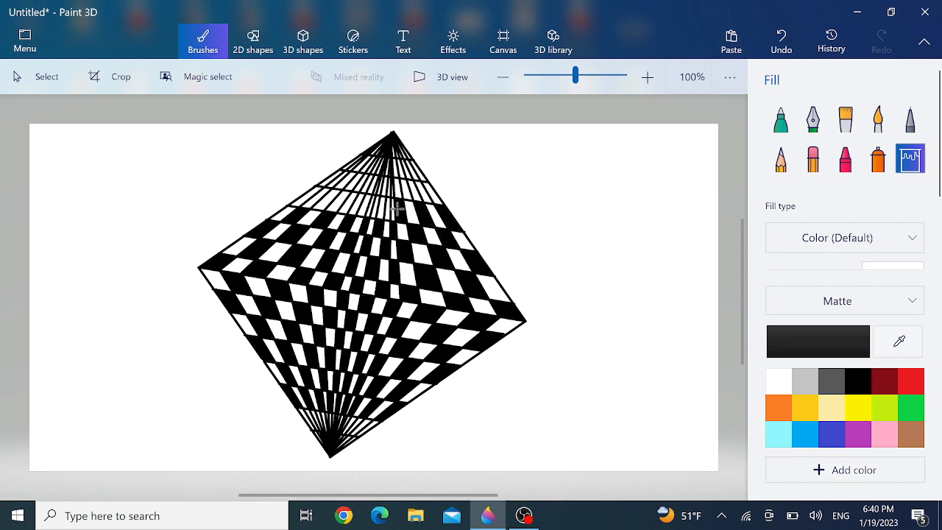
left_click(388, 210)
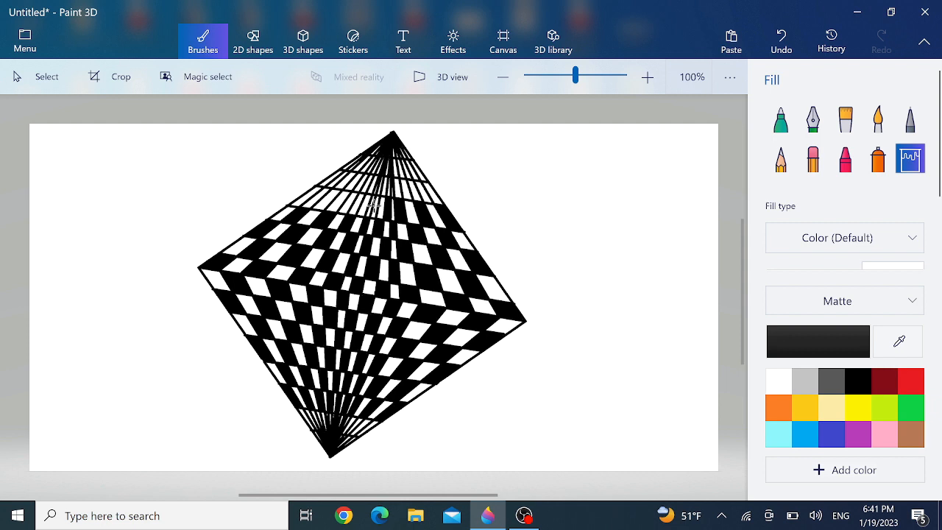
key("ctrl+z")
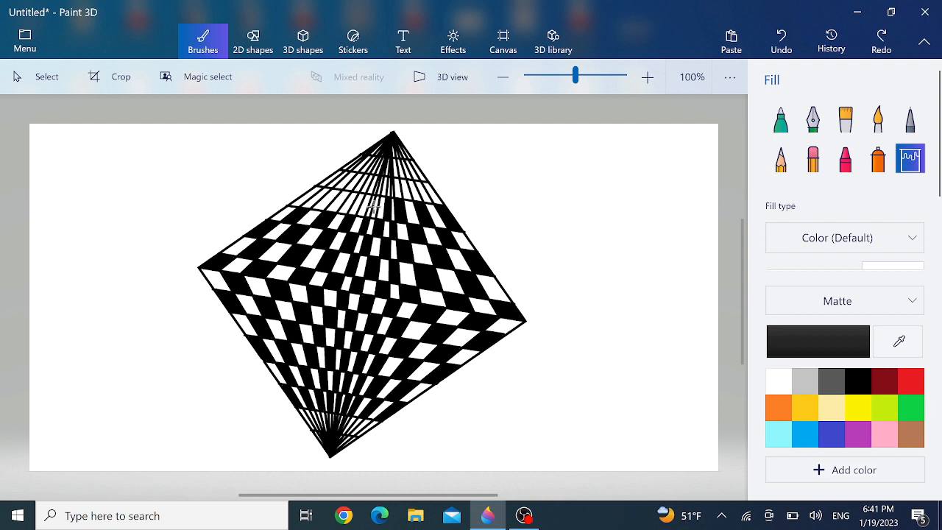
left_click(375, 208)
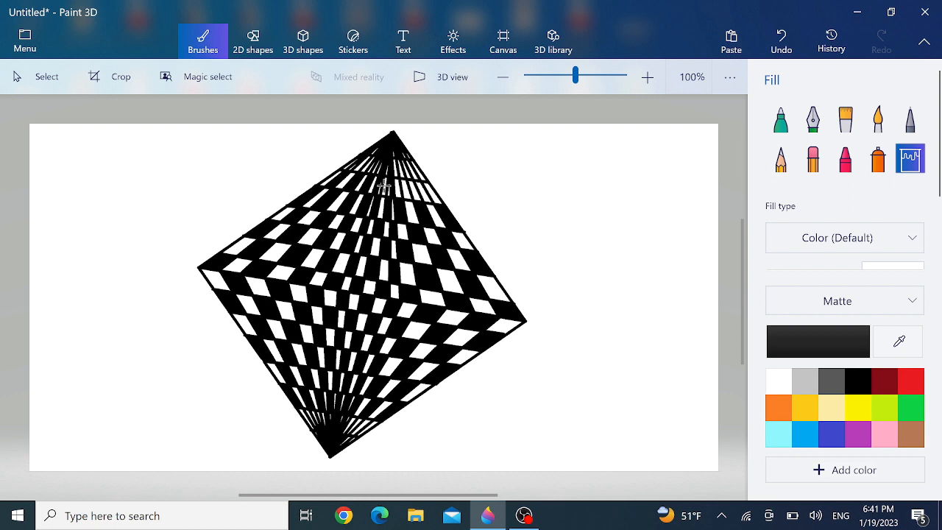
Step: Correct the black fills in the narrow cells below the square's top corner, undoing the misplaced ones
key("ctrl+z")
left_click(386, 188)
key("ctrl+z")
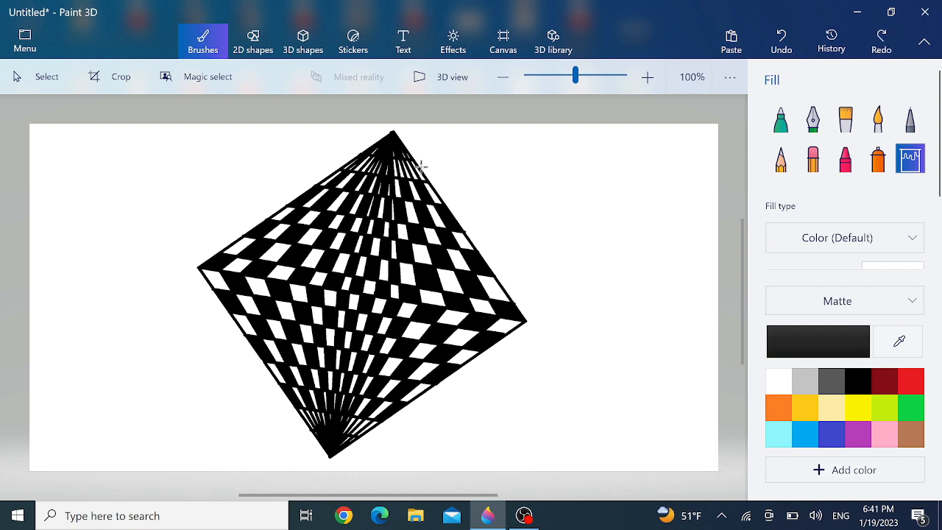
key("ctrl+y")
key("ctrl+z")
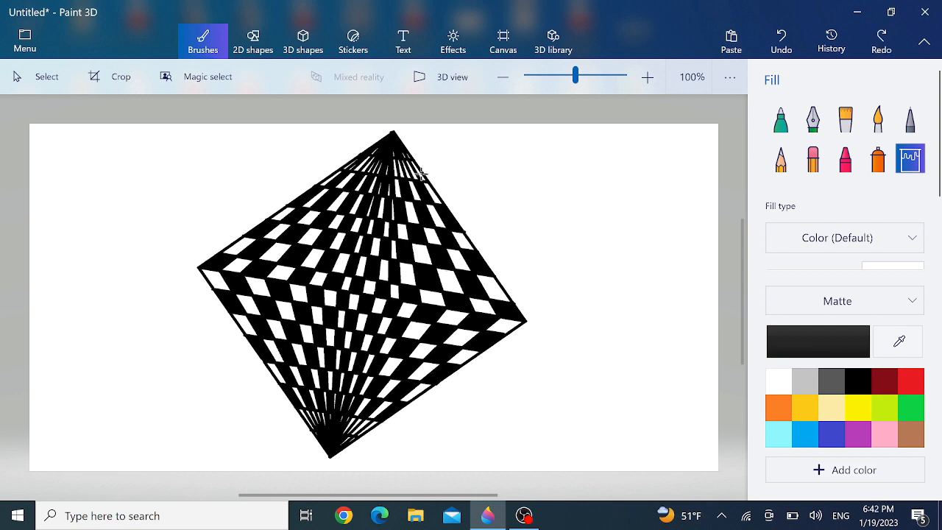